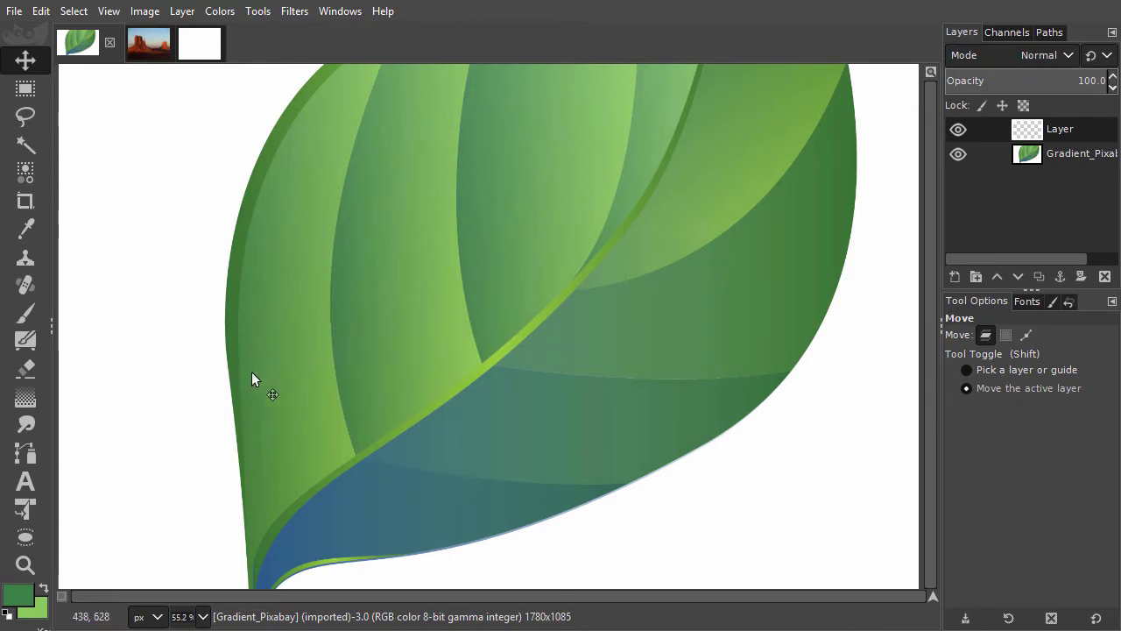
- Activate the Gradient tool from the toolbox
click(24, 399)
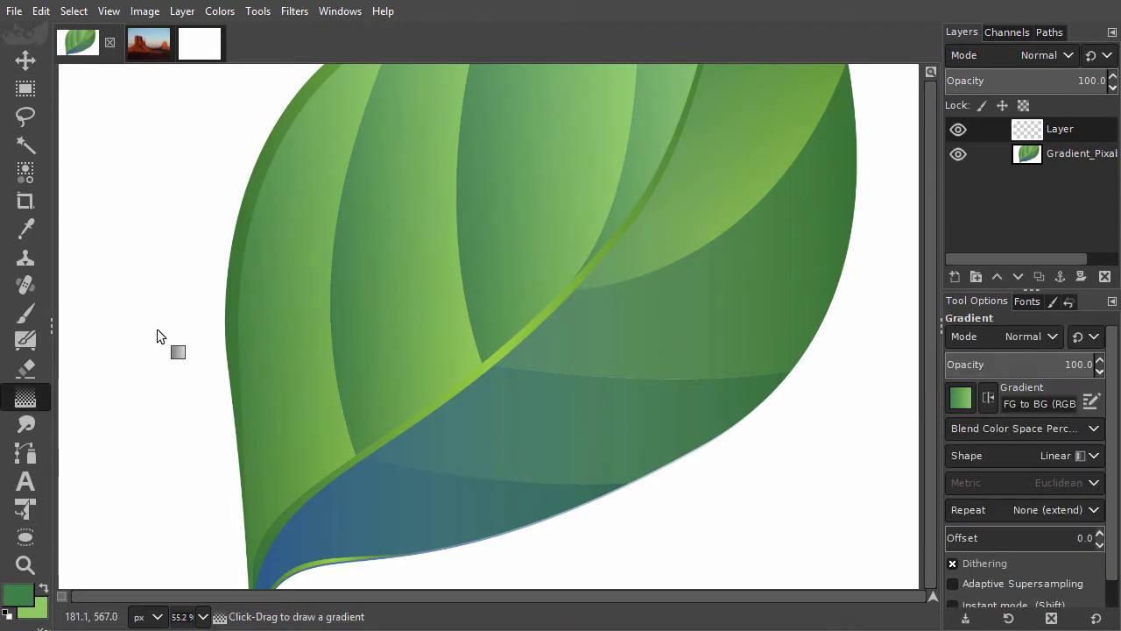
- Drag a green gradient, adjust its endpoints, apply and undo it, then redraw it horizontally
drag(190, 286, 747, 285)
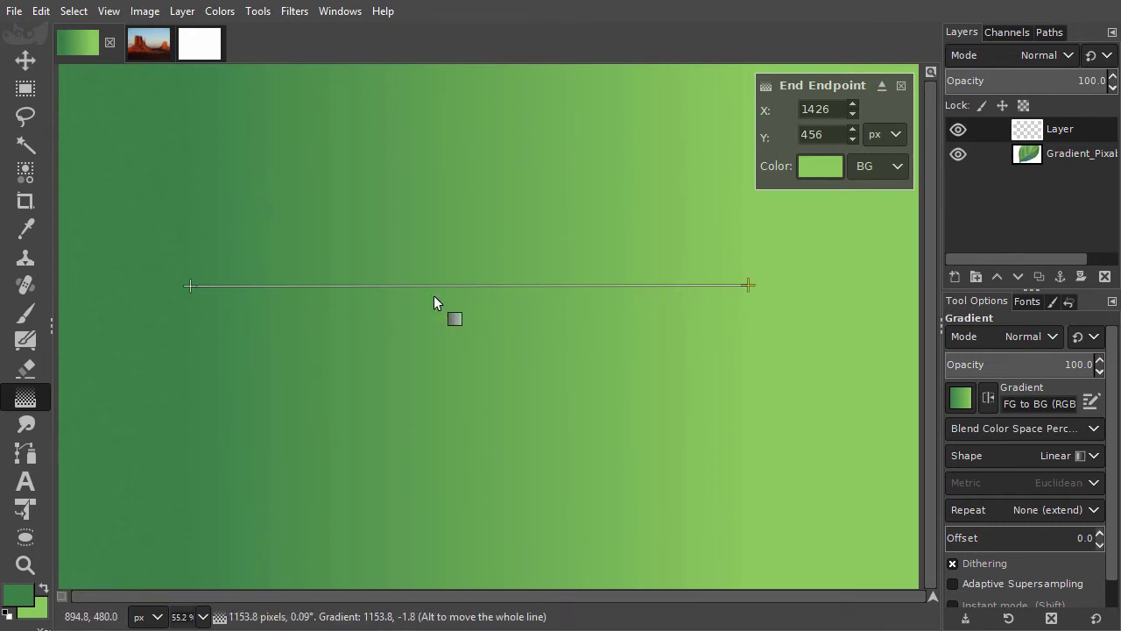
drag(189, 290, 362, 248)
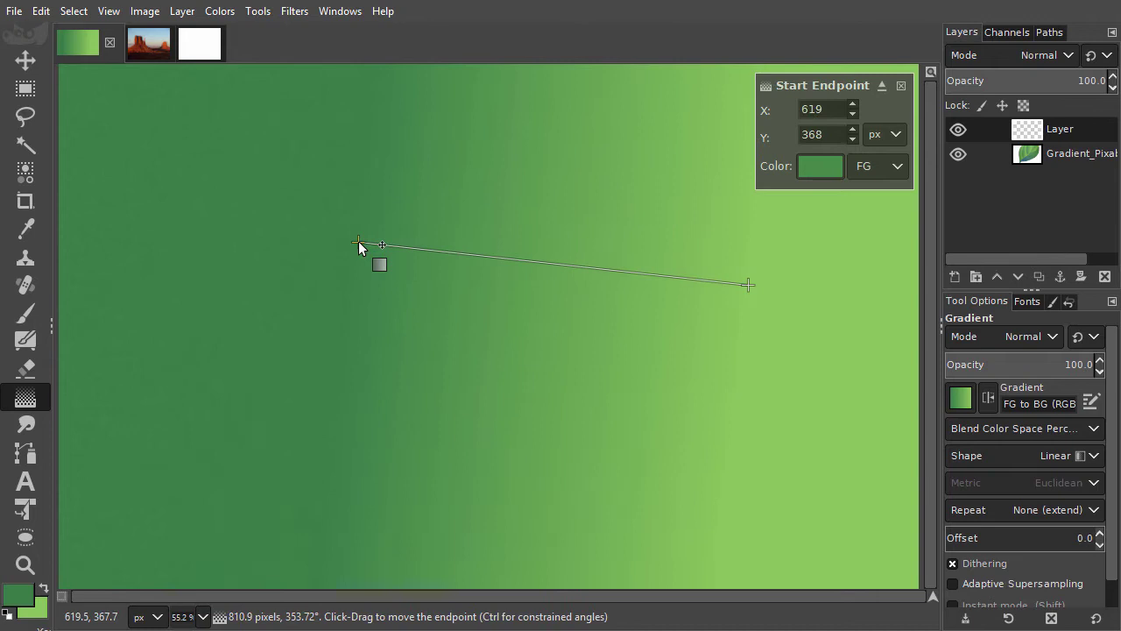
drag(748, 286, 686, 294)
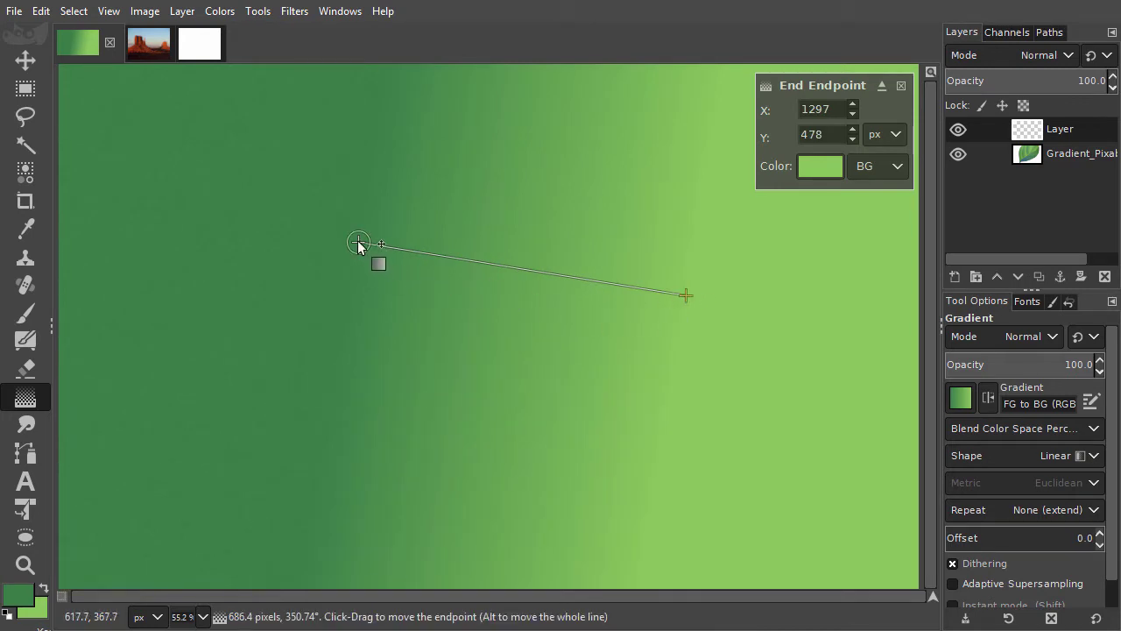
drag(357, 243, 196, 307)
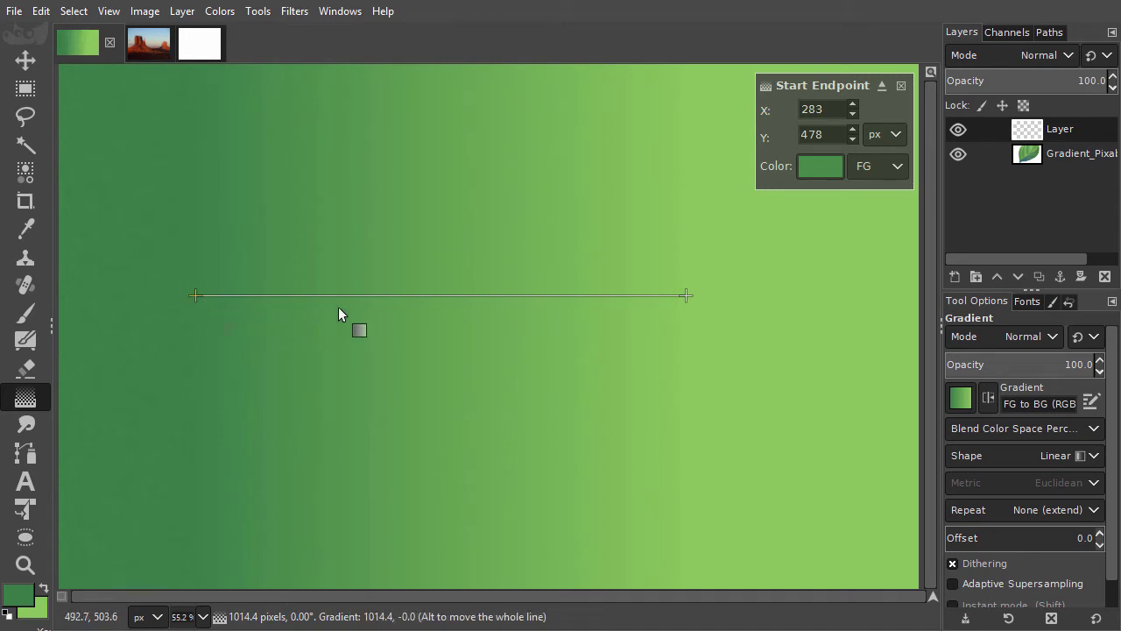
key(Return)
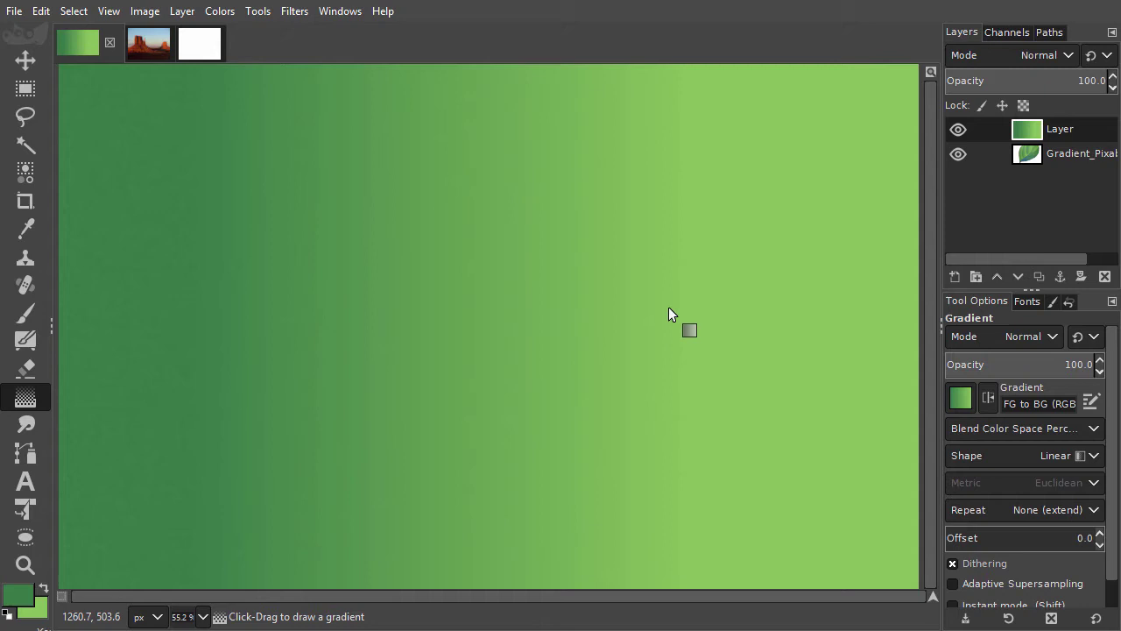
key(ctrl+z)
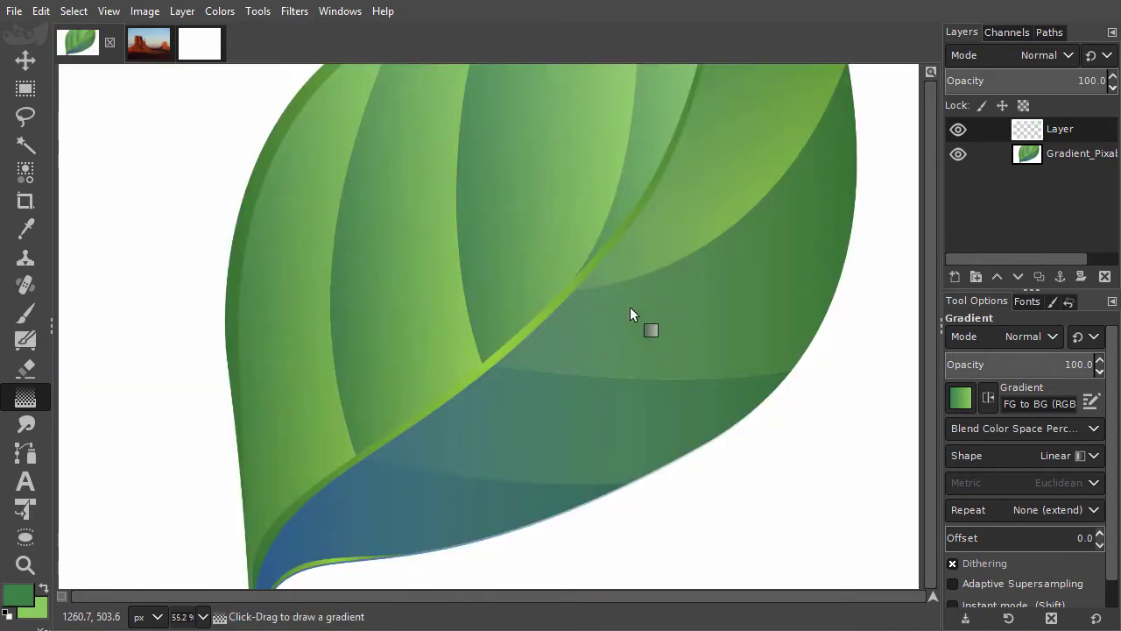
drag(191, 286, 743, 282)
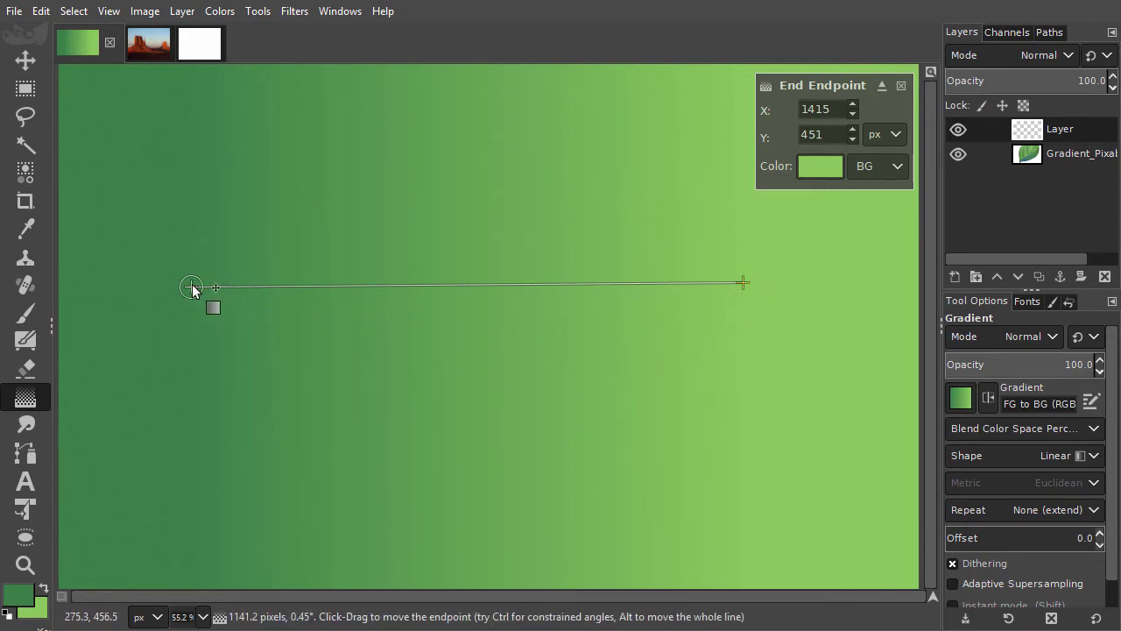
- Set the gradient colours to a red (ff0000) foreground and a yellow (ffff00) background
click(192, 287)
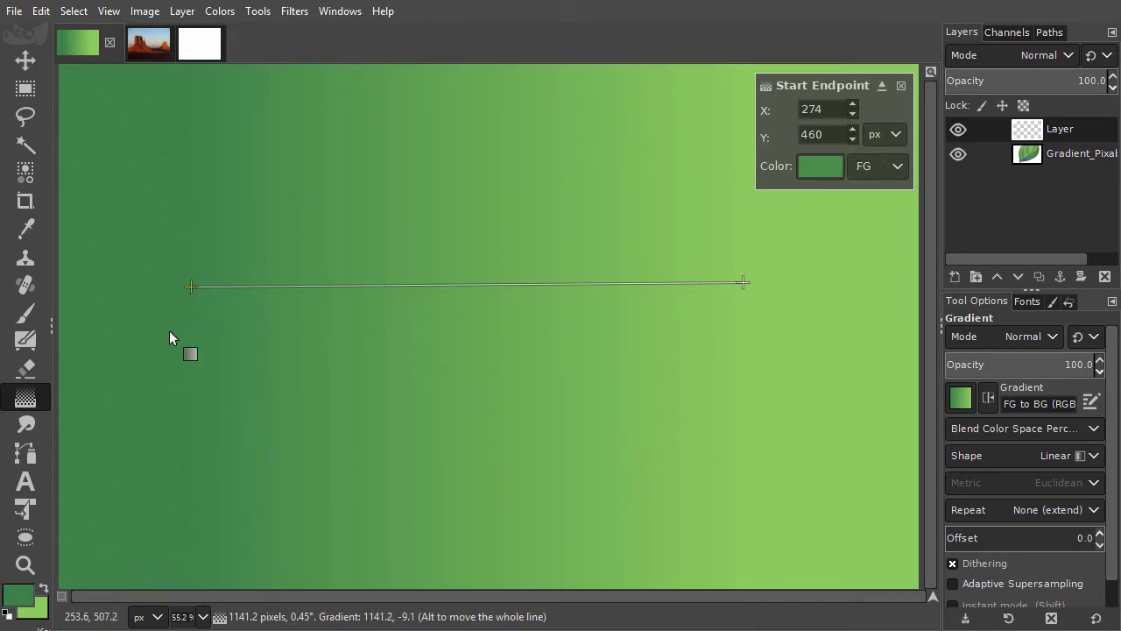
click(25, 603)
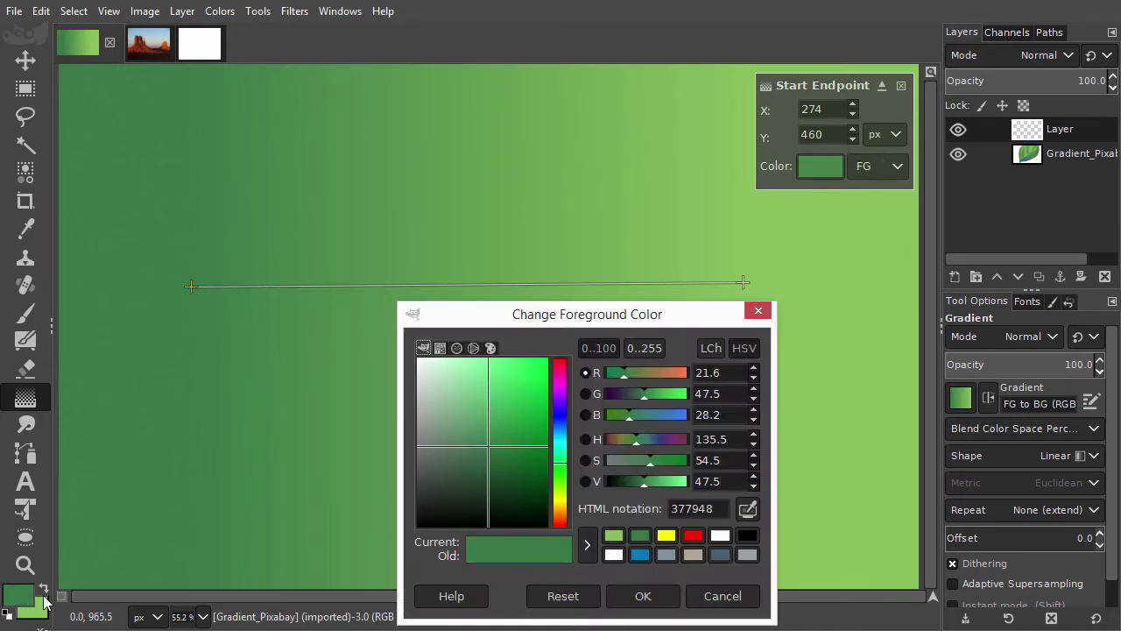
click(693, 535)
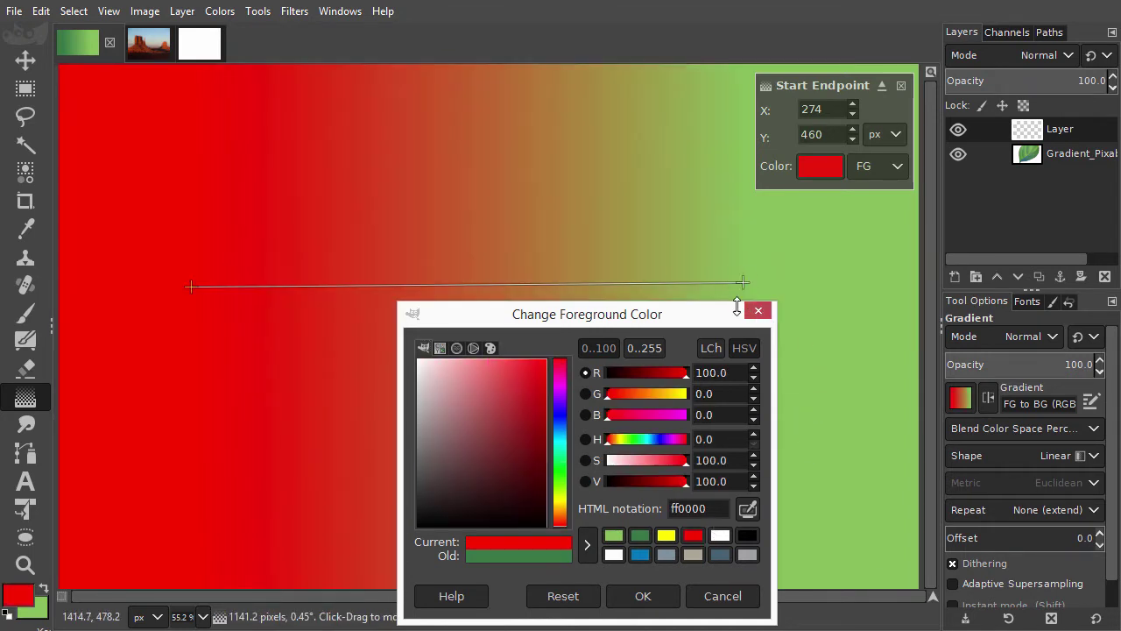
click(43, 616)
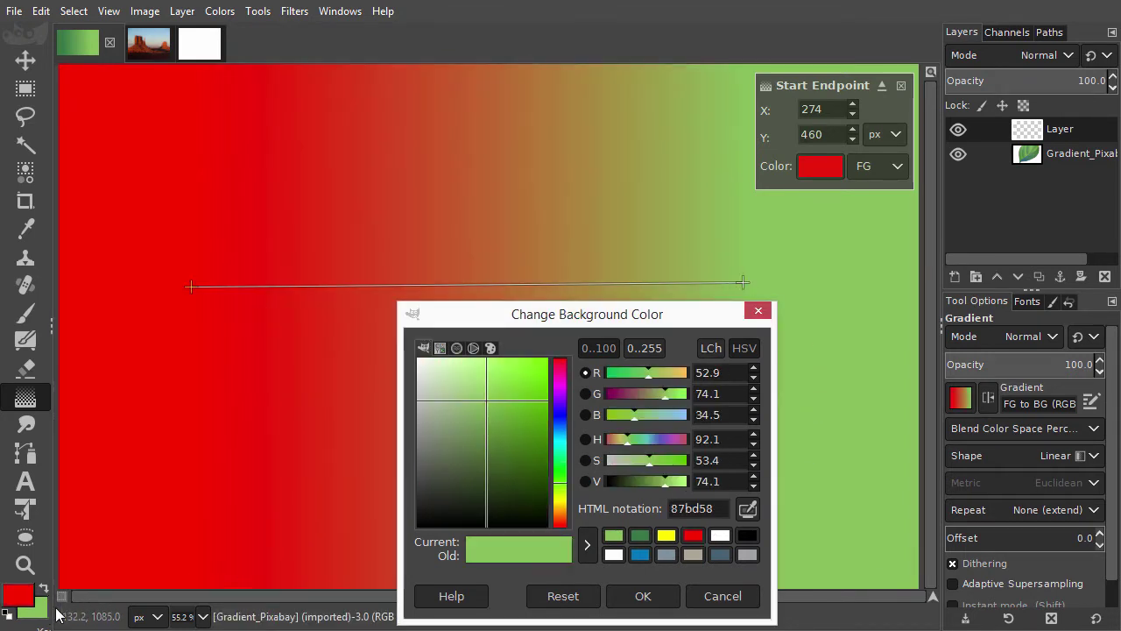
click(667, 535)
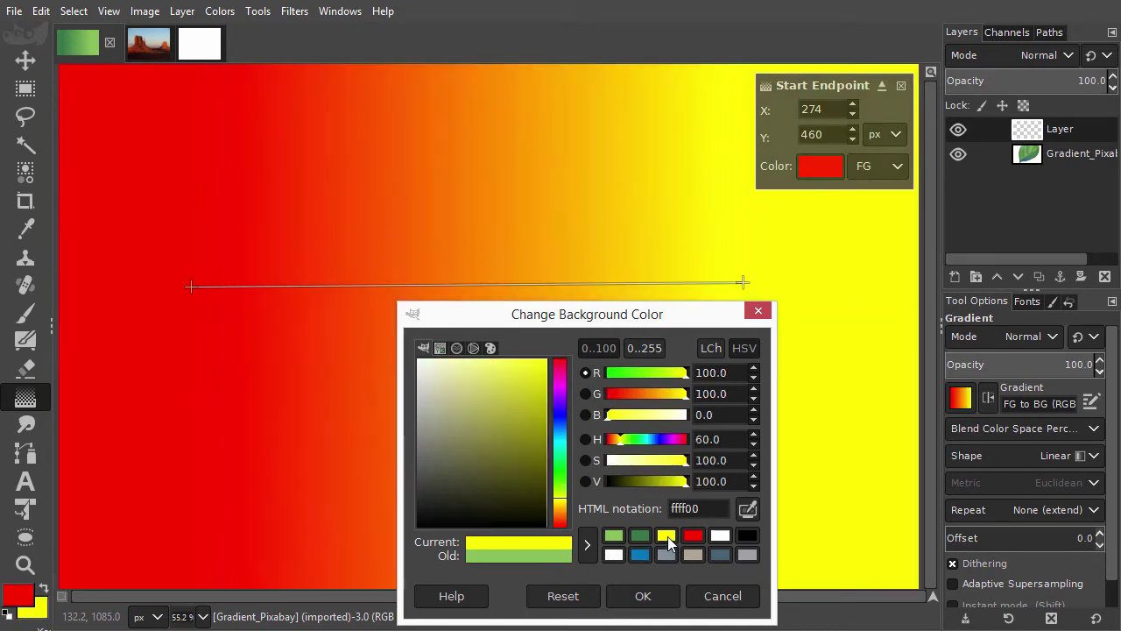
click(643, 598)
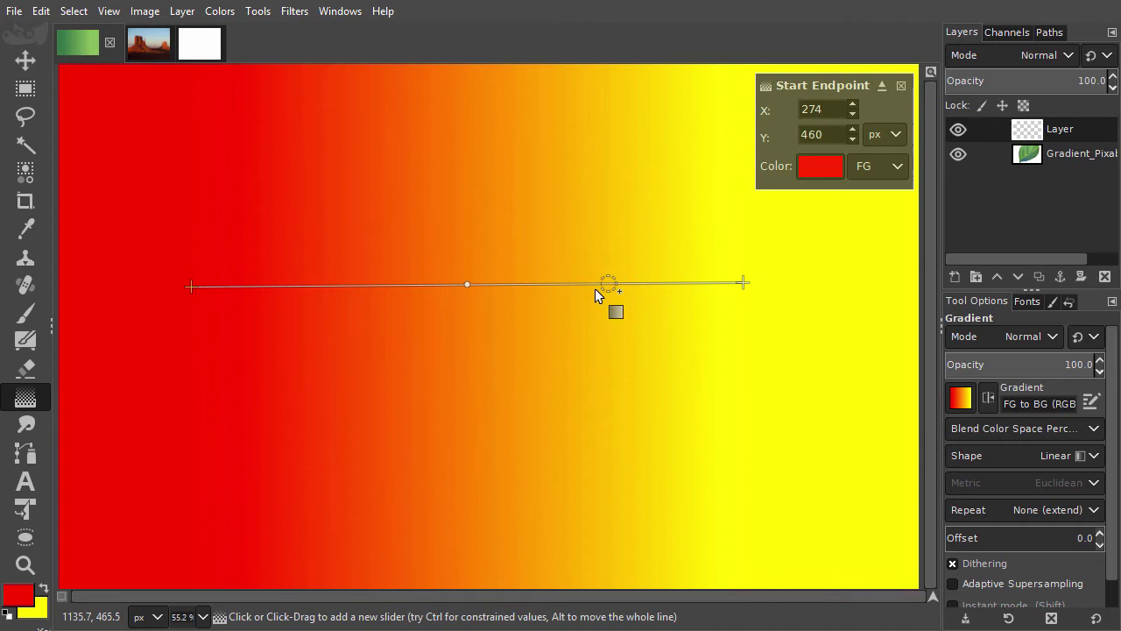
- Add an orange colour stop at 33.01 and unlink its left and right colours
click(373, 288)
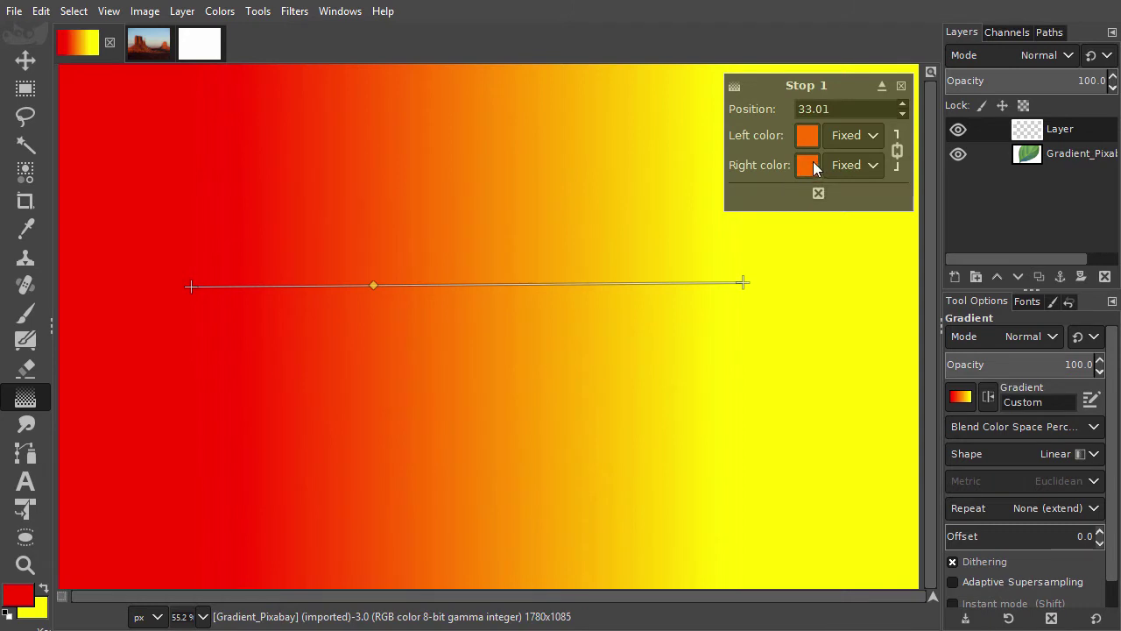
click(899, 154)
click(898, 154)
click(898, 155)
- Make the stop's right colour teal 008080 and set its position to 33
click(804, 166)
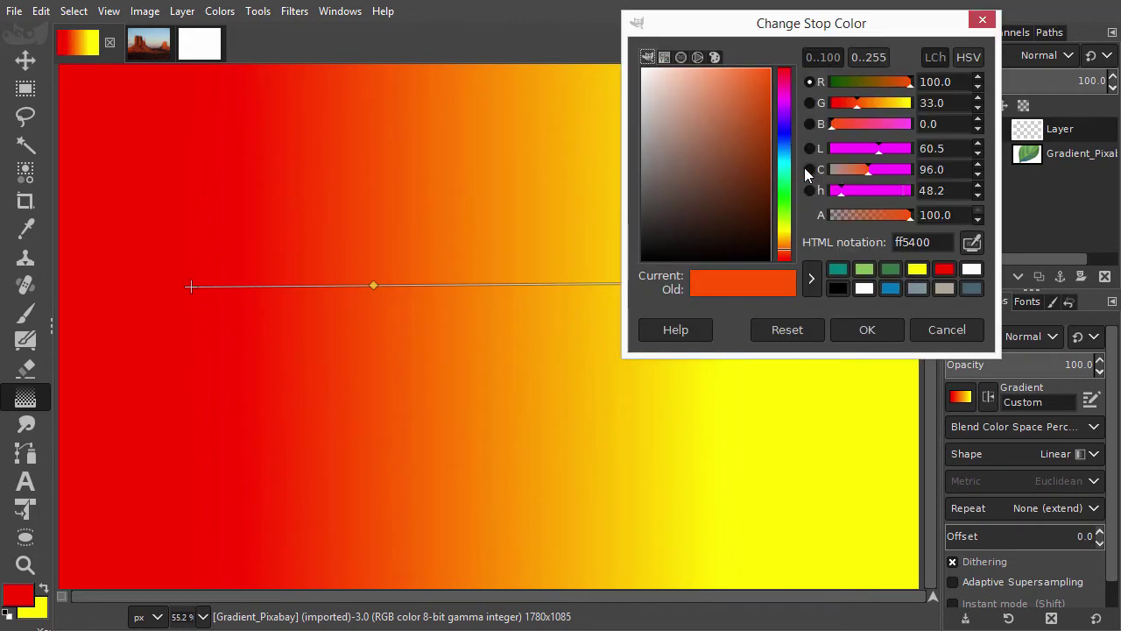
click(838, 271)
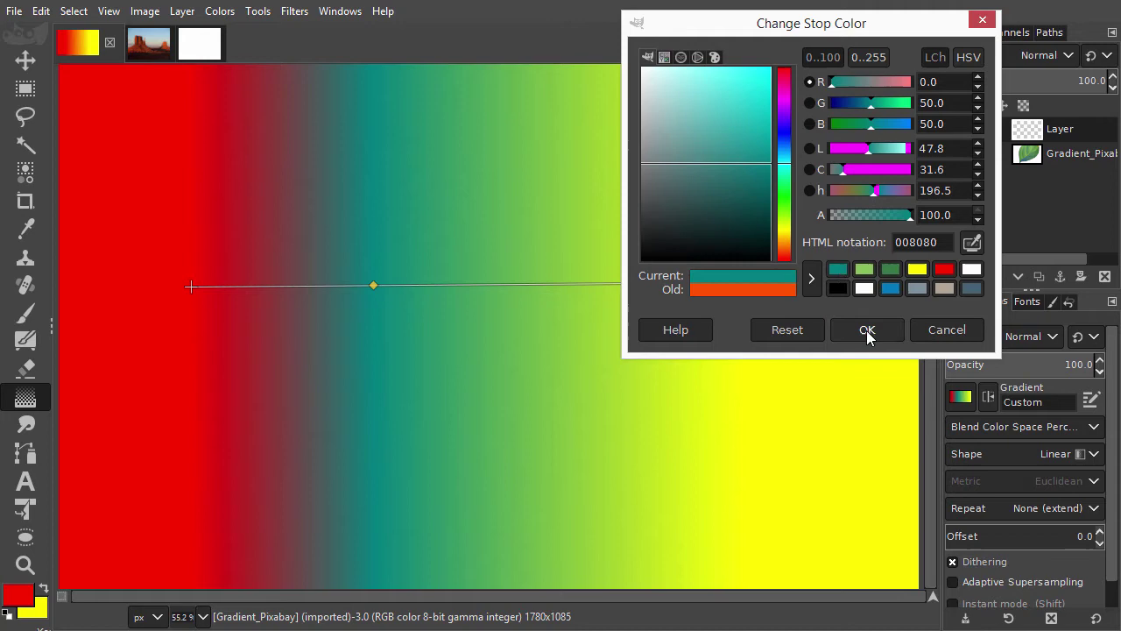
click(867, 330)
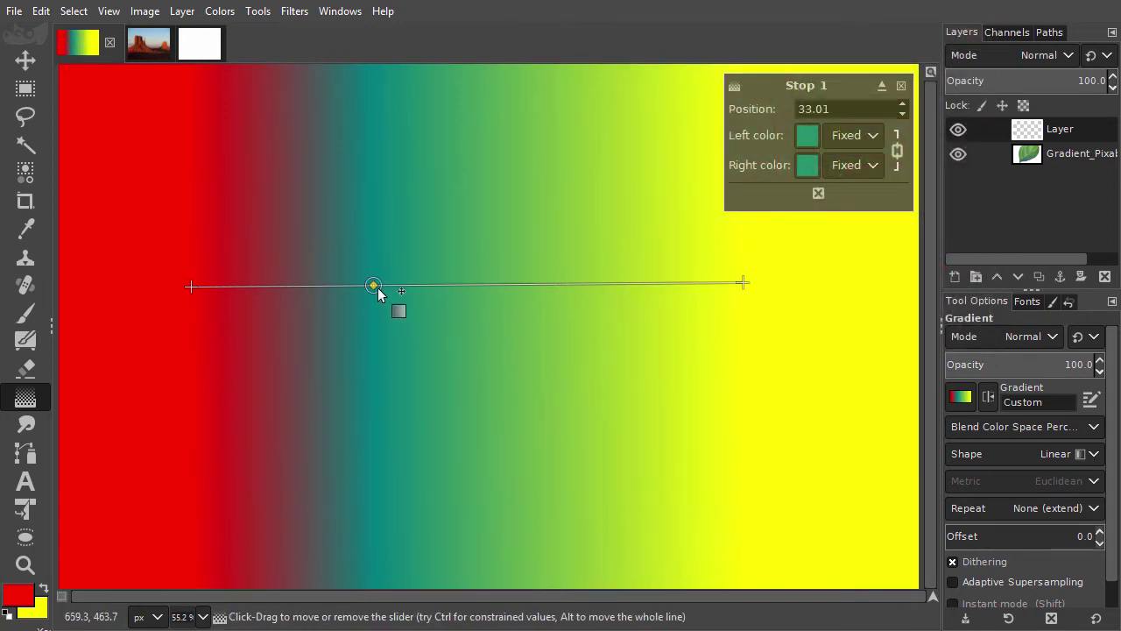
drag(375, 290, 558, 295)
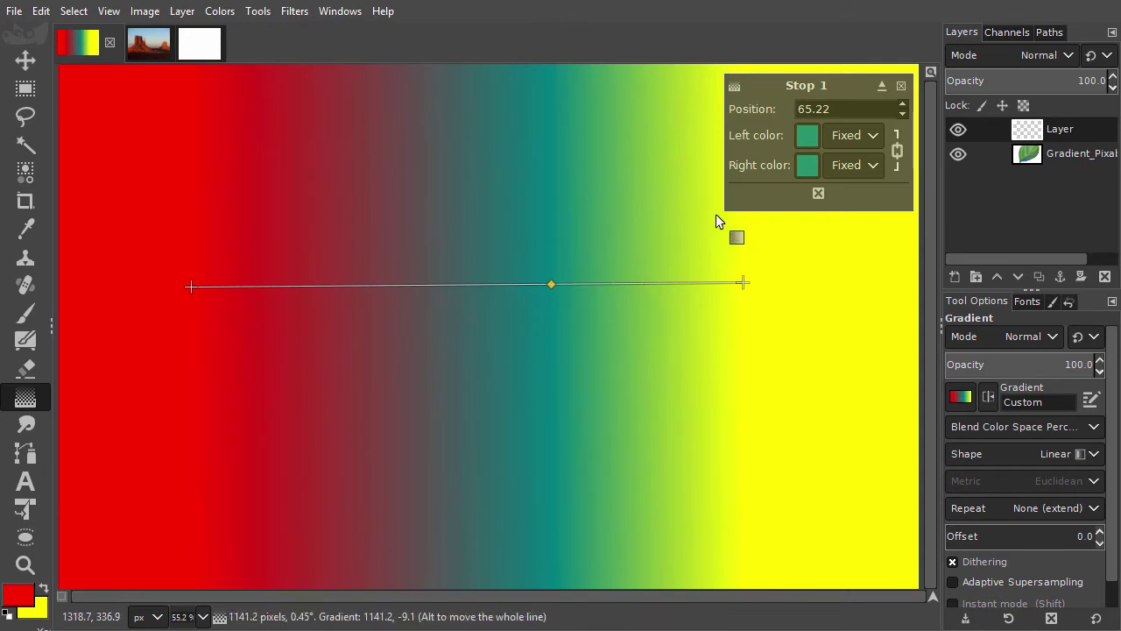
drag(832, 108, 795, 107)
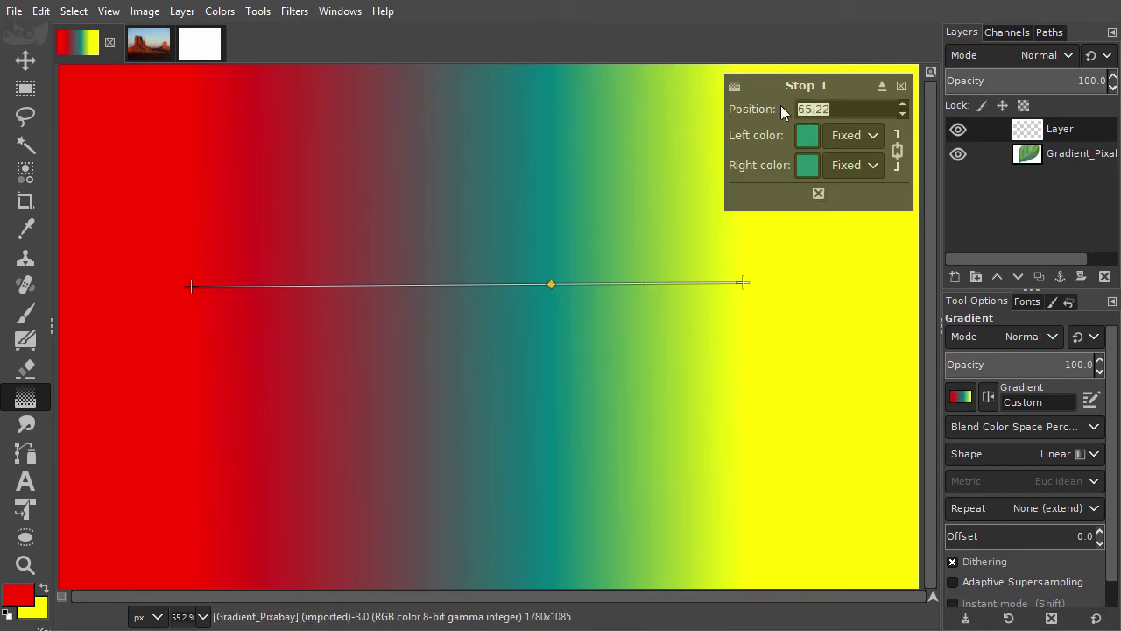
text(33)
key(Return)
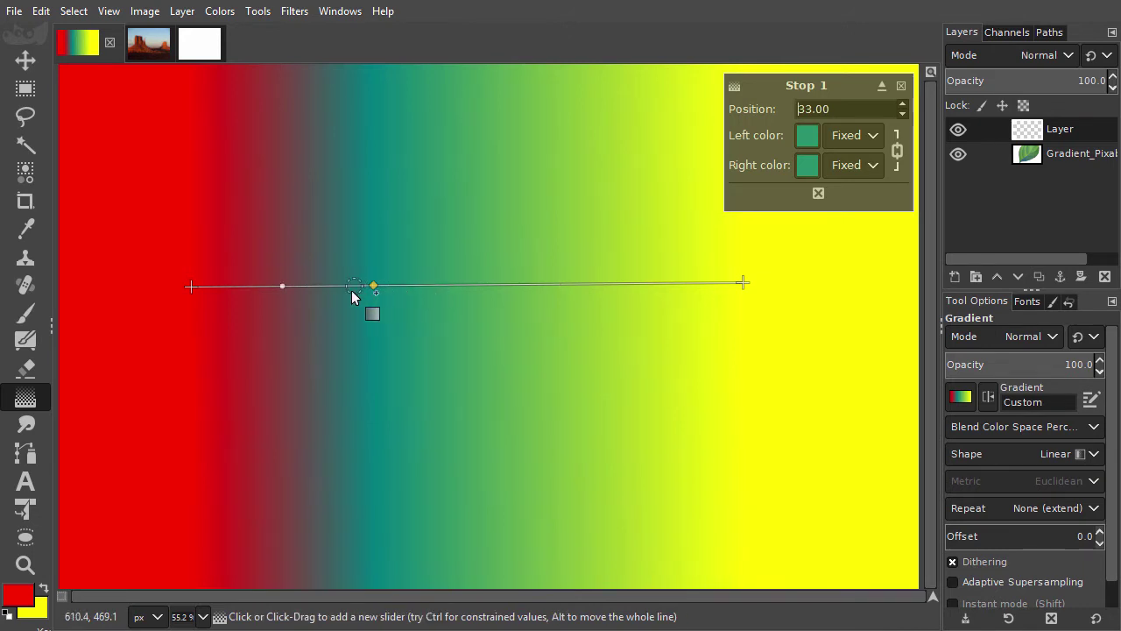
- Shift and re-centre the teal-to-yellow midpoint, then drag the second stop off to delete it
click(285, 292)
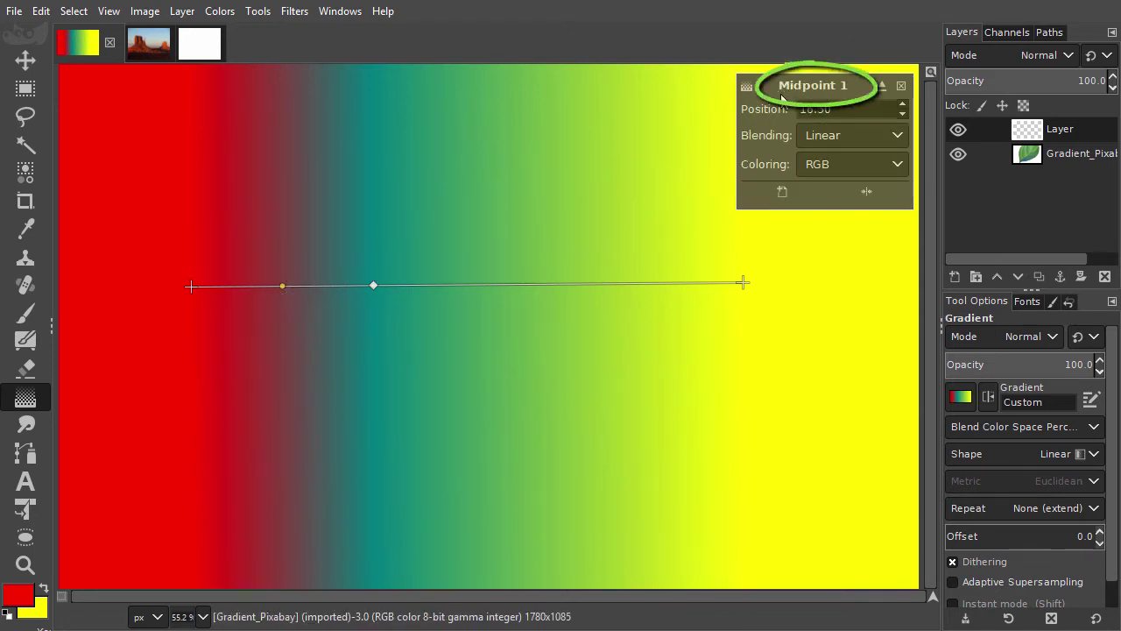
click(556, 285)
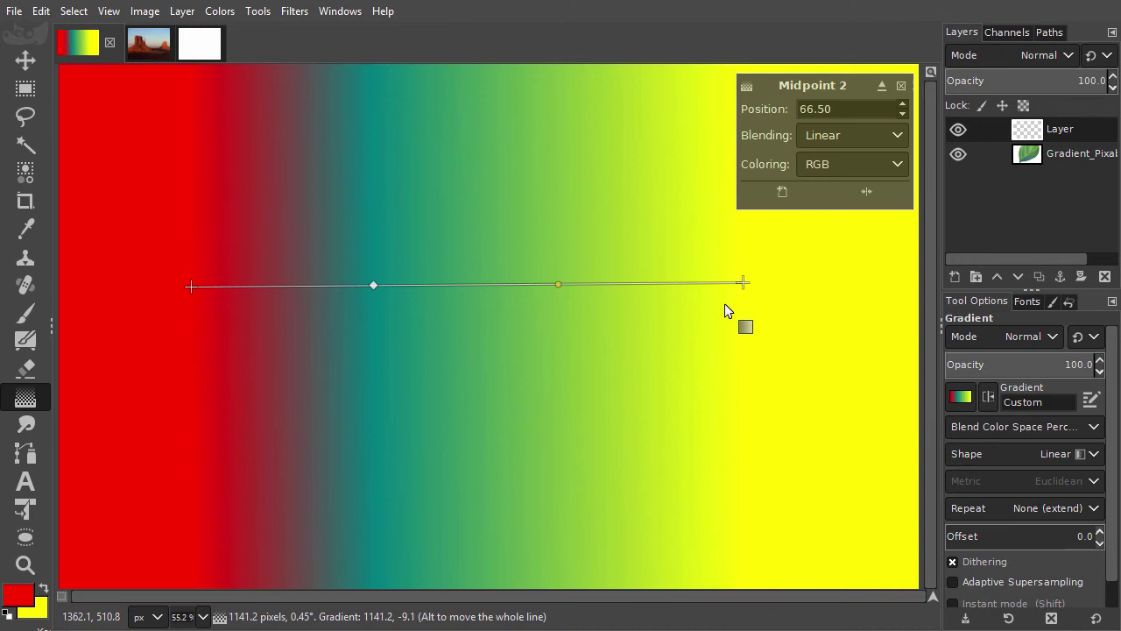
drag(558, 288, 636, 289)
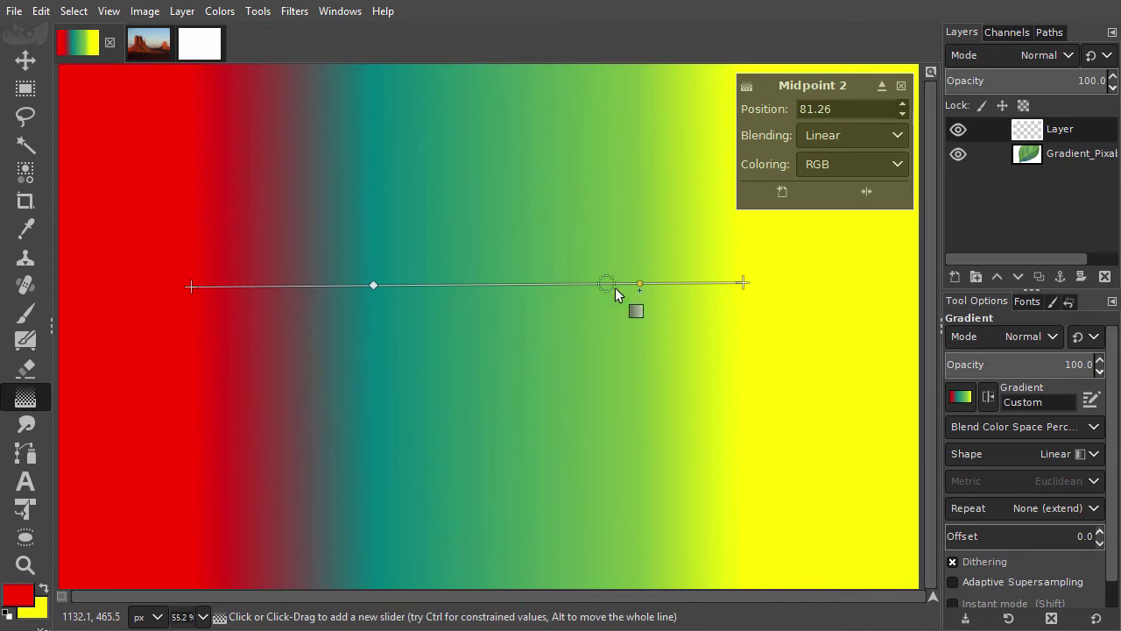
click(866, 192)
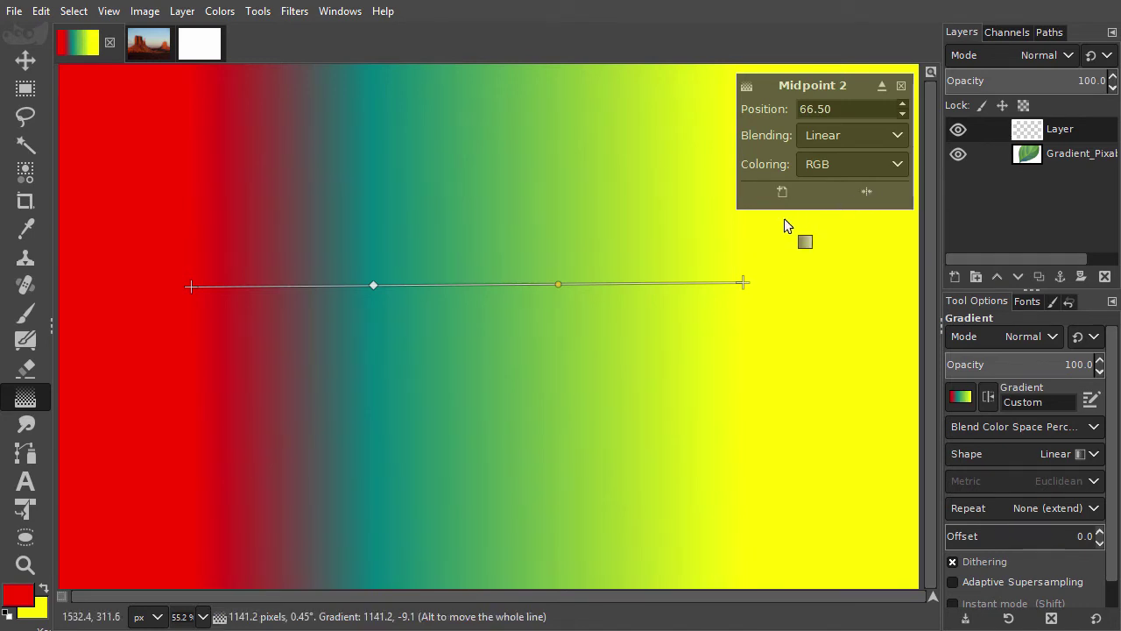
click(560, 287)
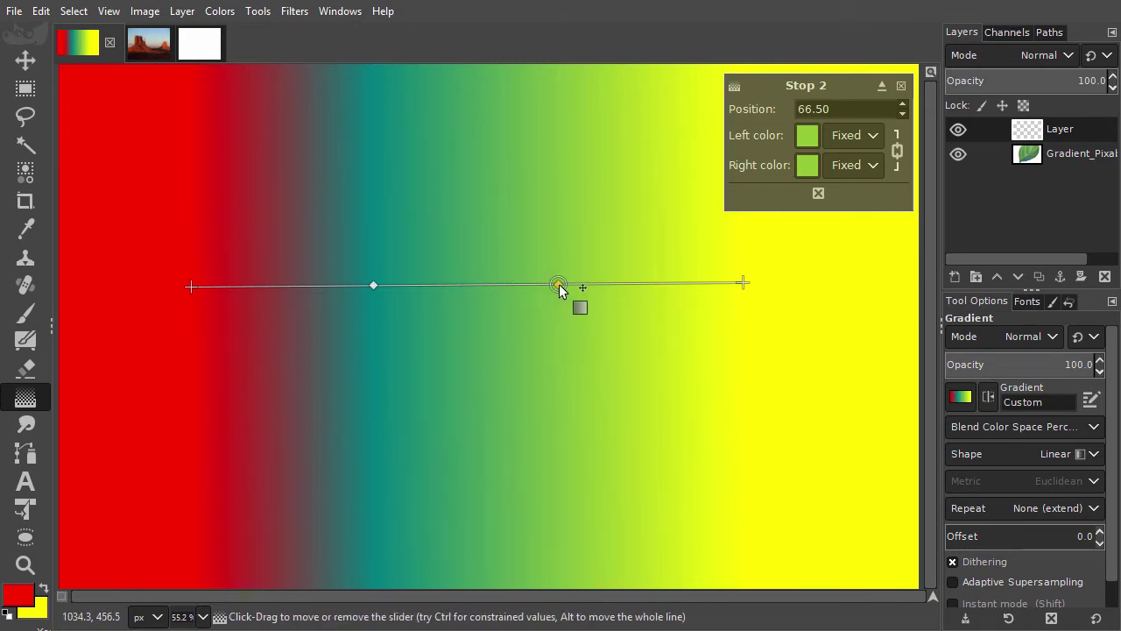
drag(559, 288, 564, 346)
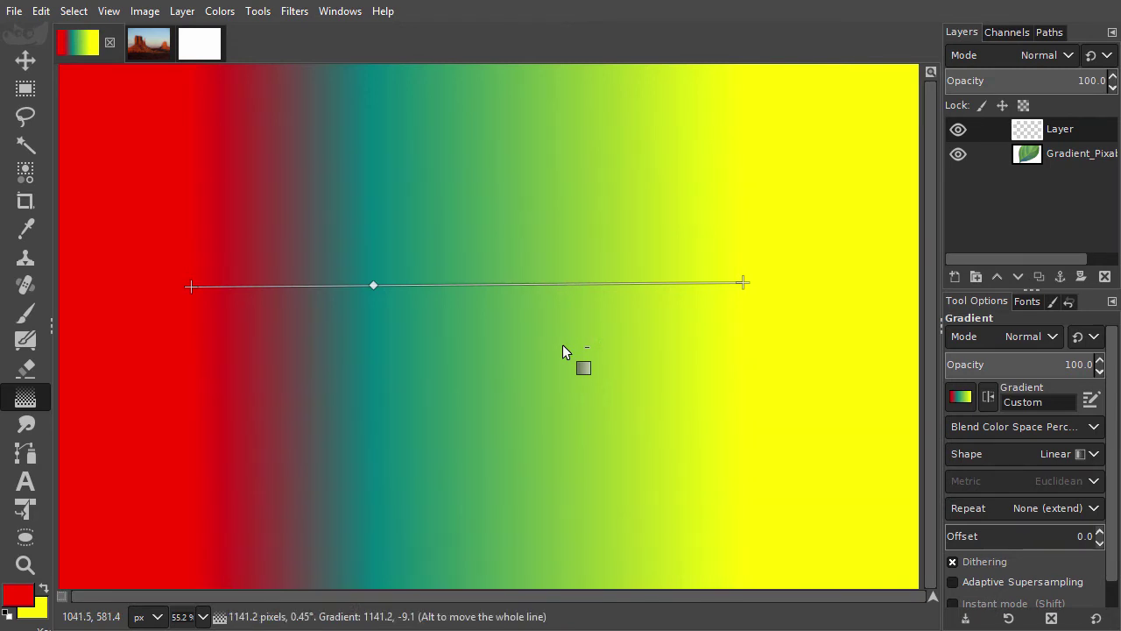
- Give the middle stop at 33.00 a yellow left colour, keeping teal on its right
click(374, 287)
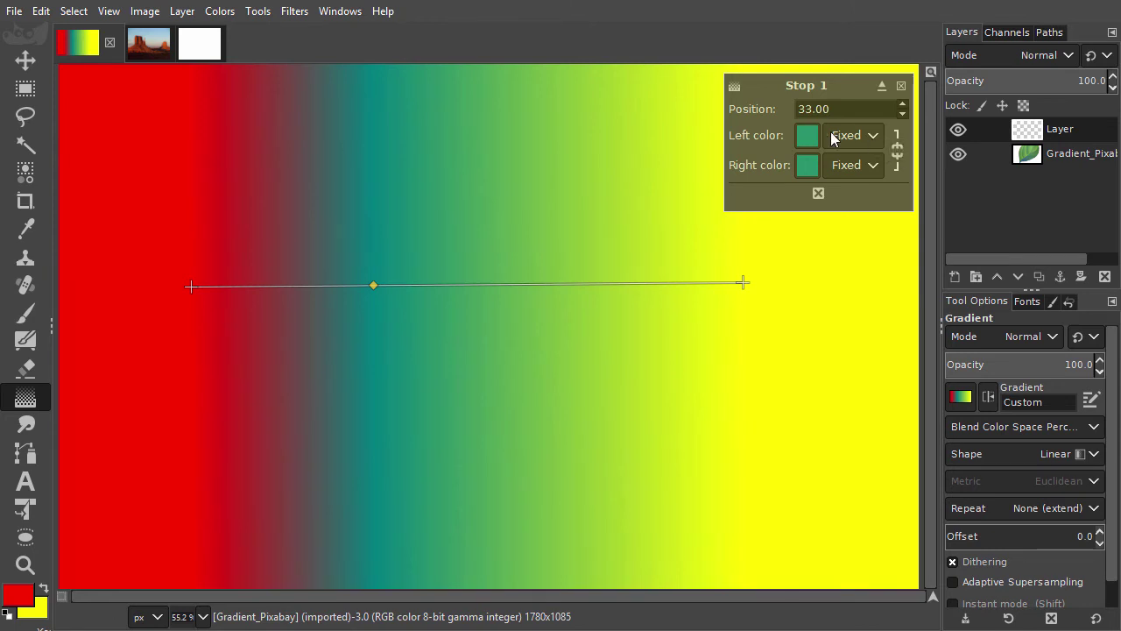
click(808, 136)
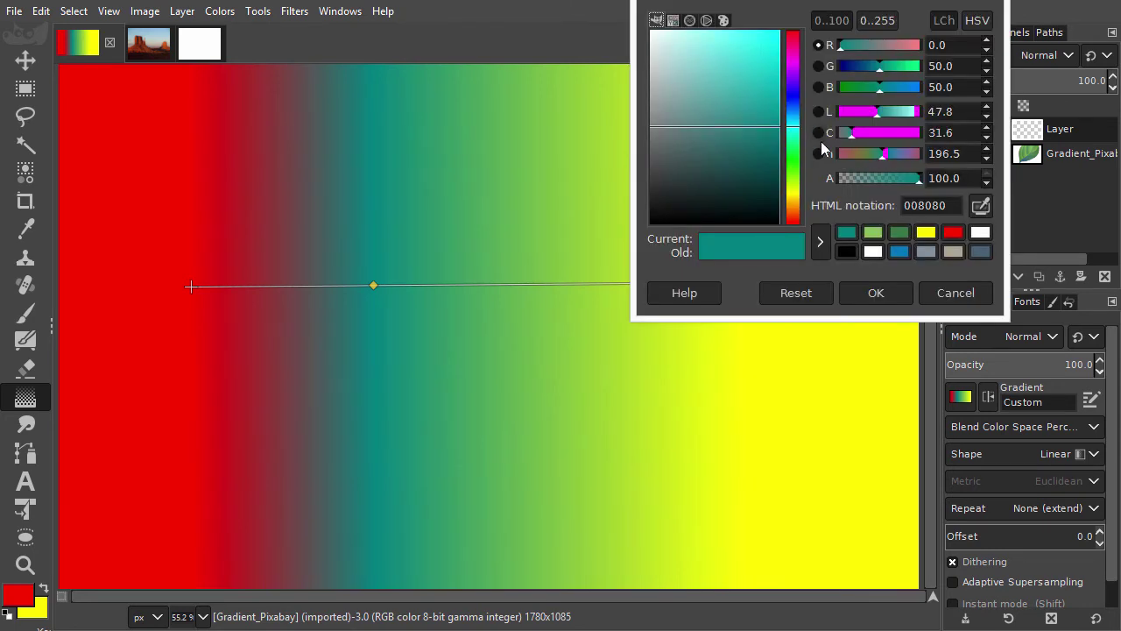
click(926, 233)
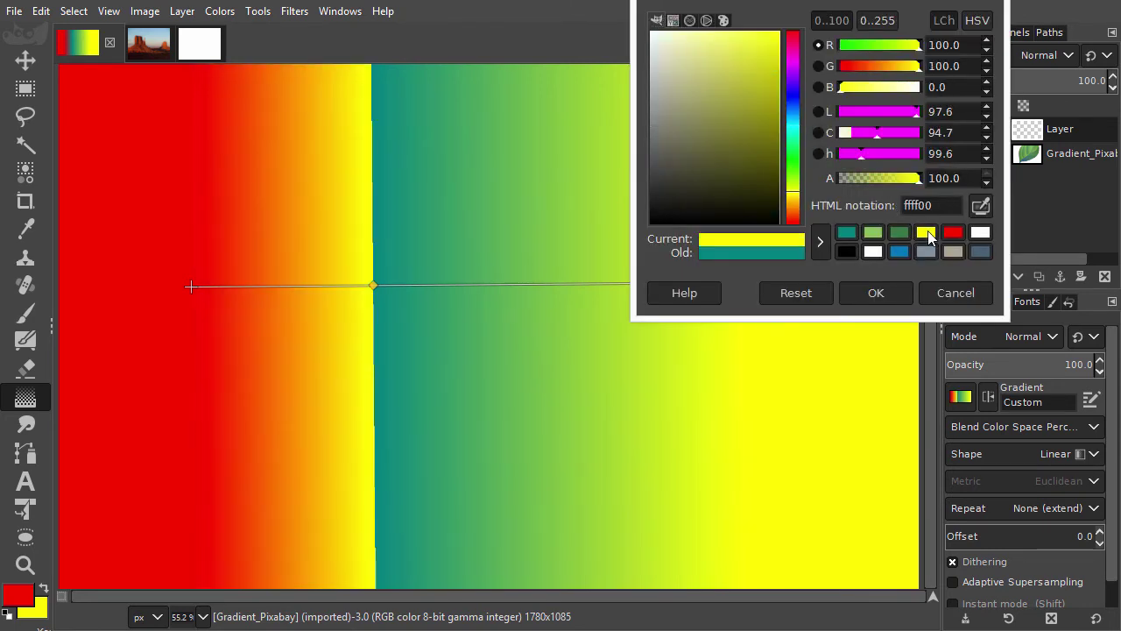
click(891, 290)
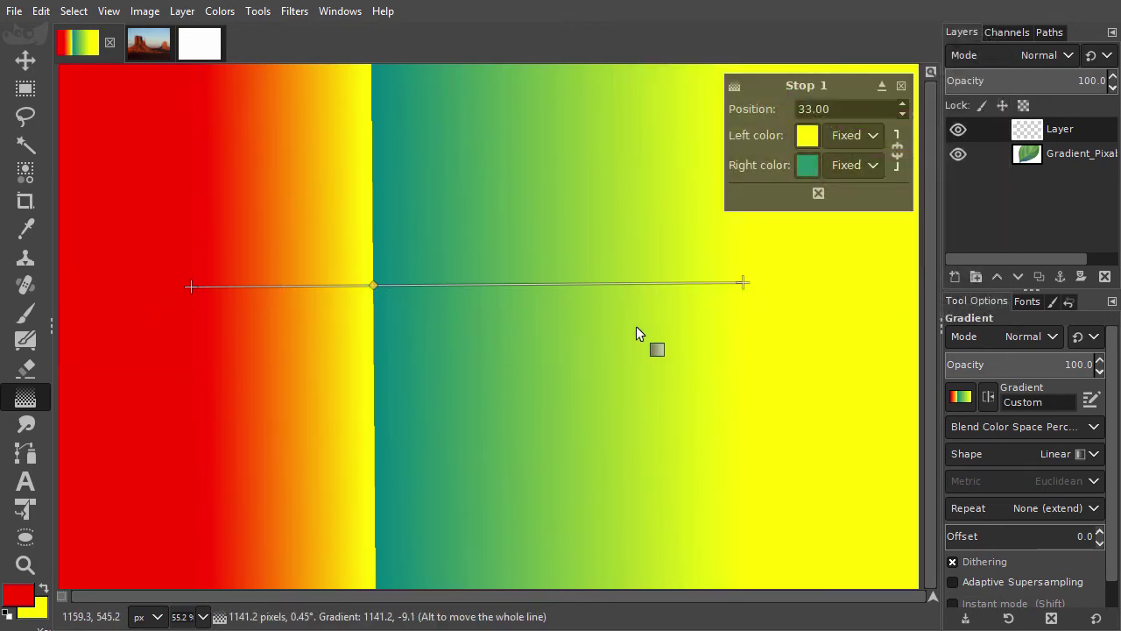
- Switch the gradient to Radial, stretch it to the right edge and delete the middle stop
drag(739, 282, 772, 286)
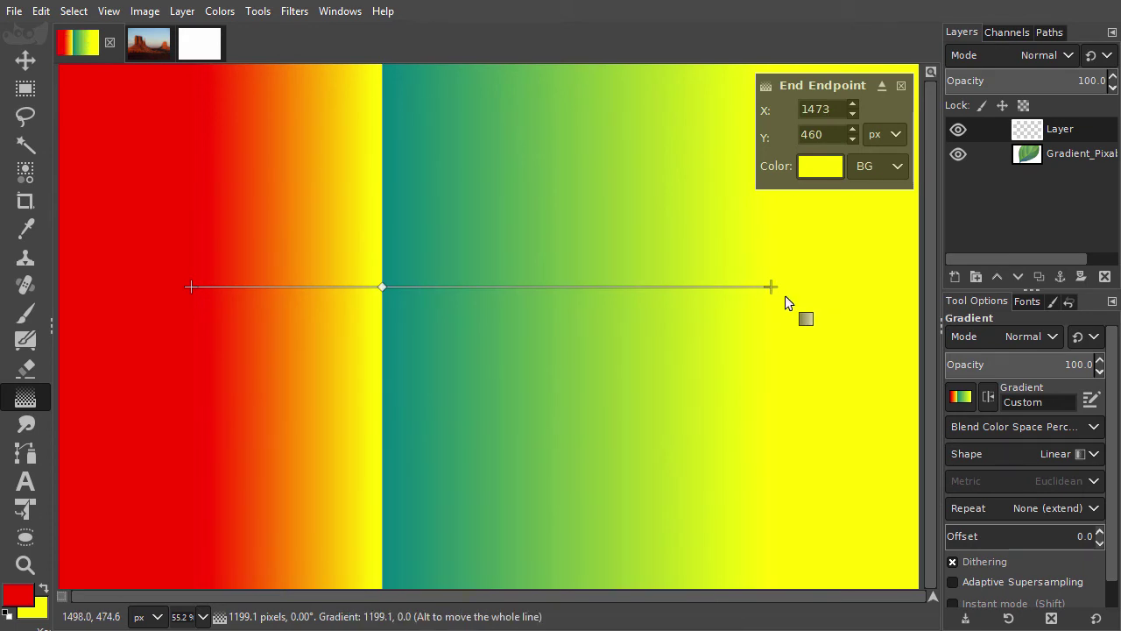
click(1057, 454)
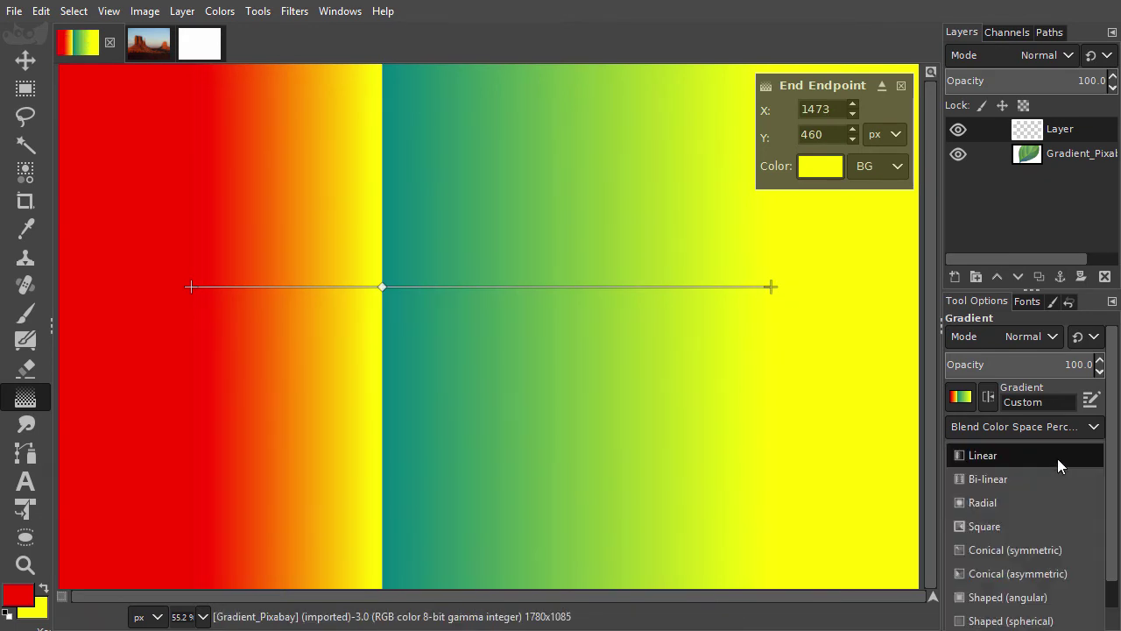
click(1024, 503)
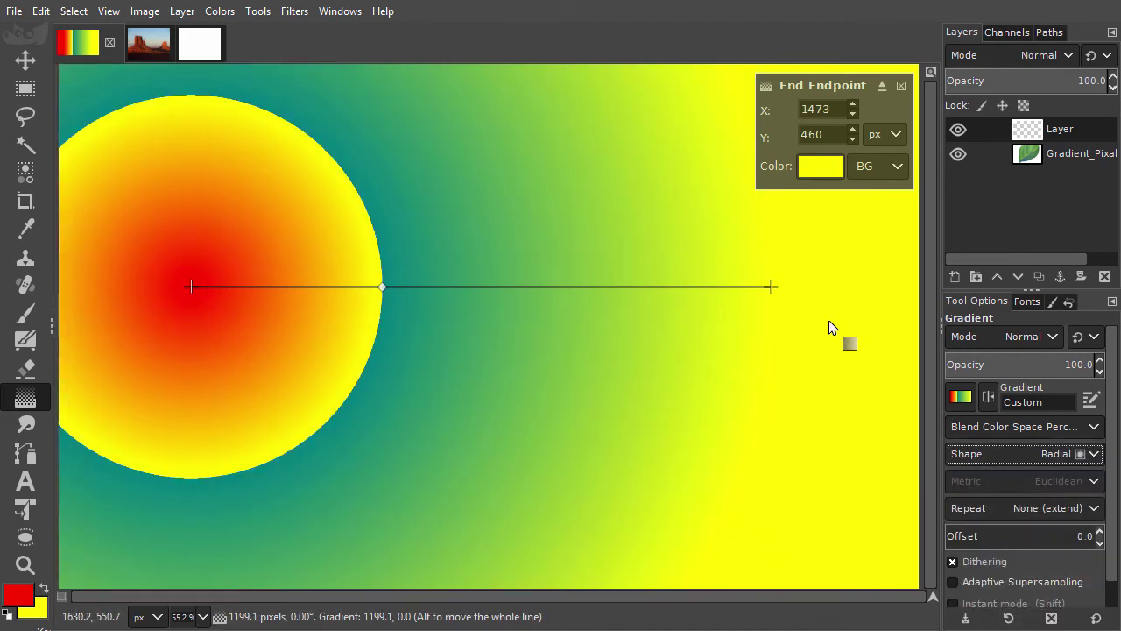
drag(772, 287, 1000, 280)
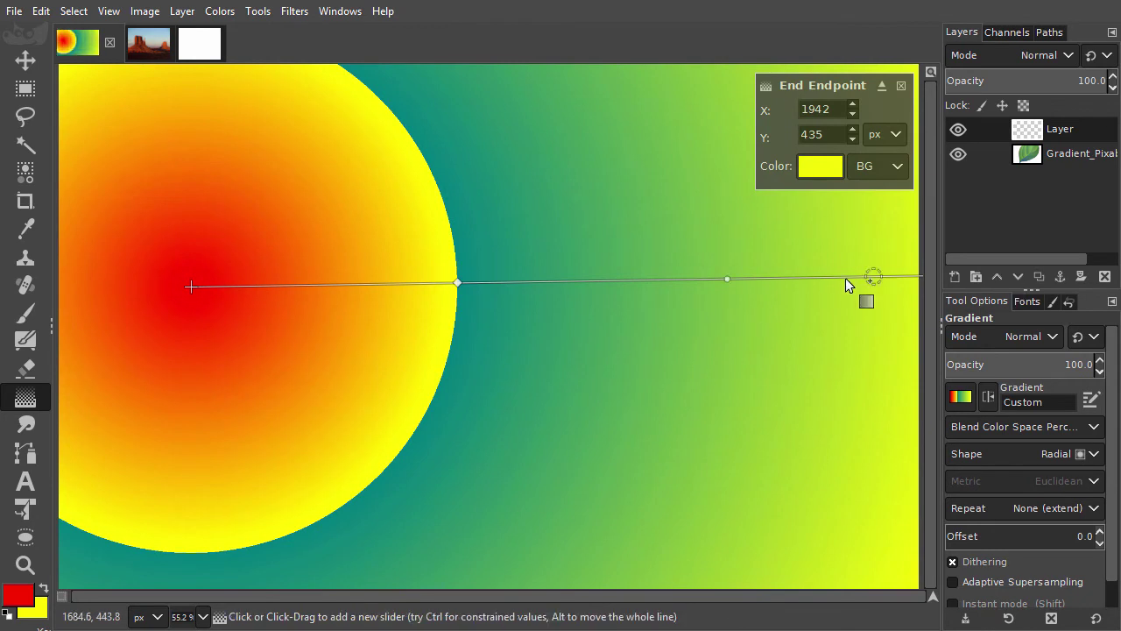
drag(458, 282, 466, 347)
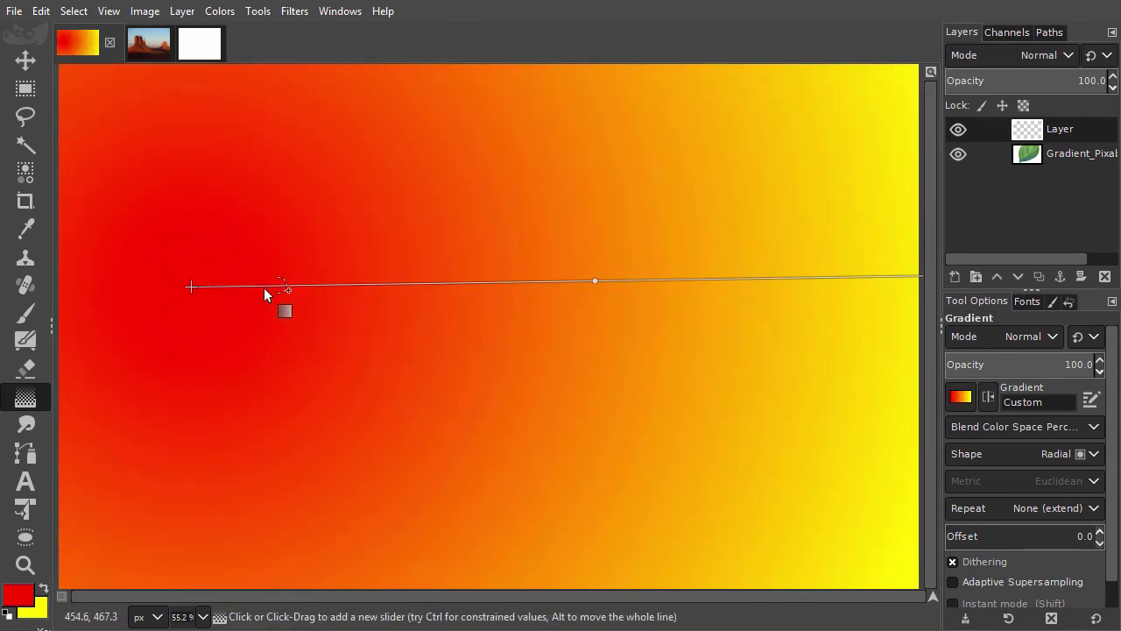
- Centre the red-to-yellow radial gradient on the image middle and commit it to the layer
drag(193, 287, 505, 300)
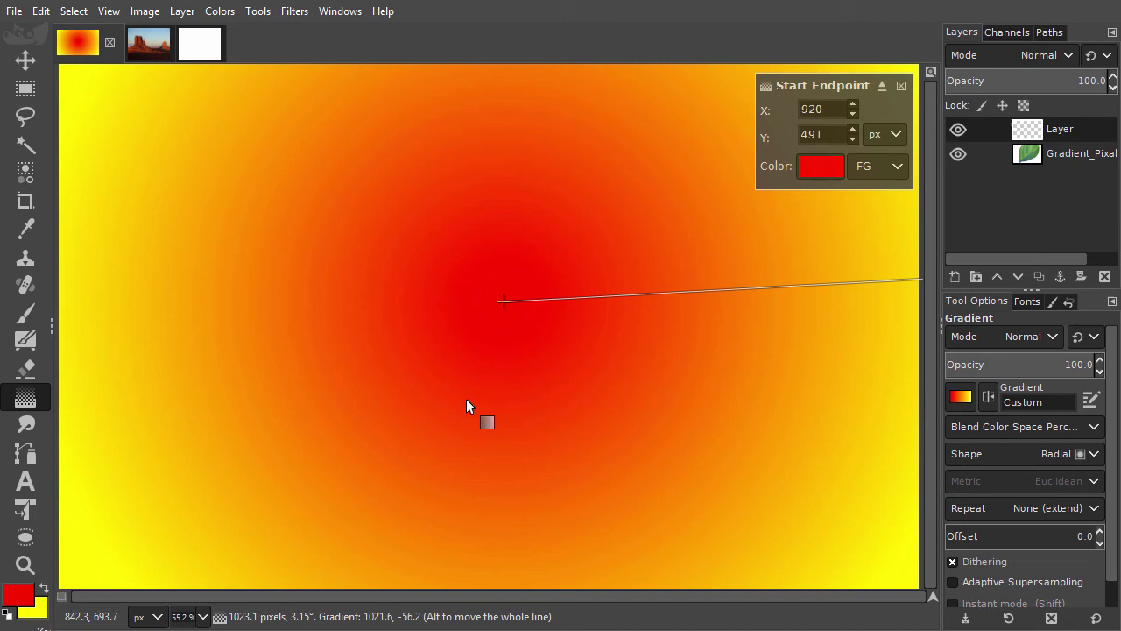
key(x)
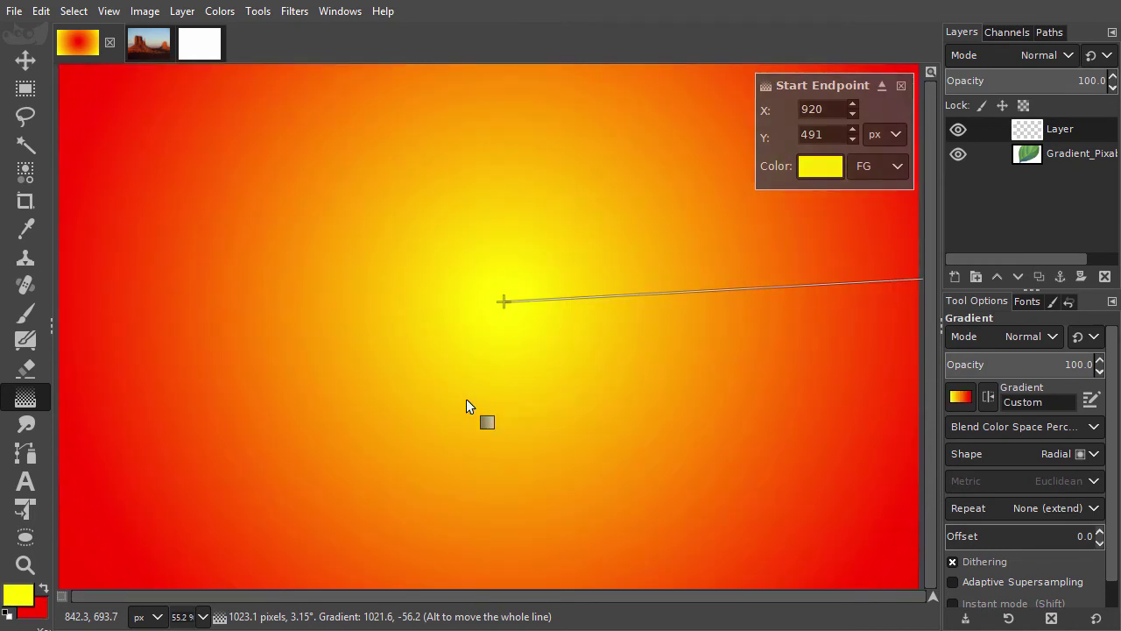
key(x)
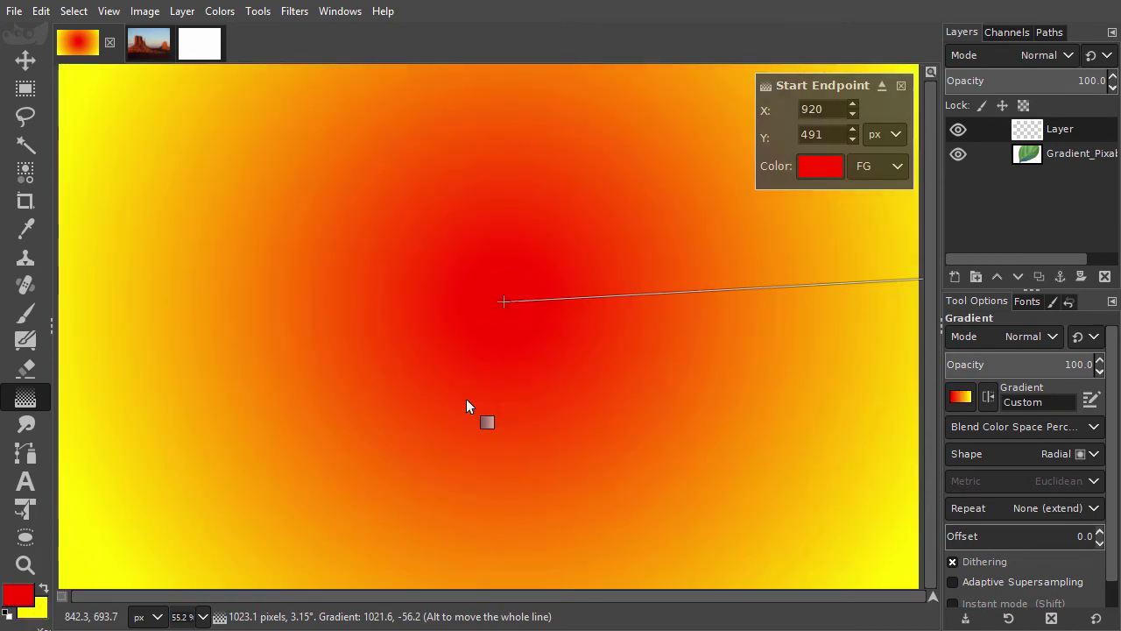
key(Return)
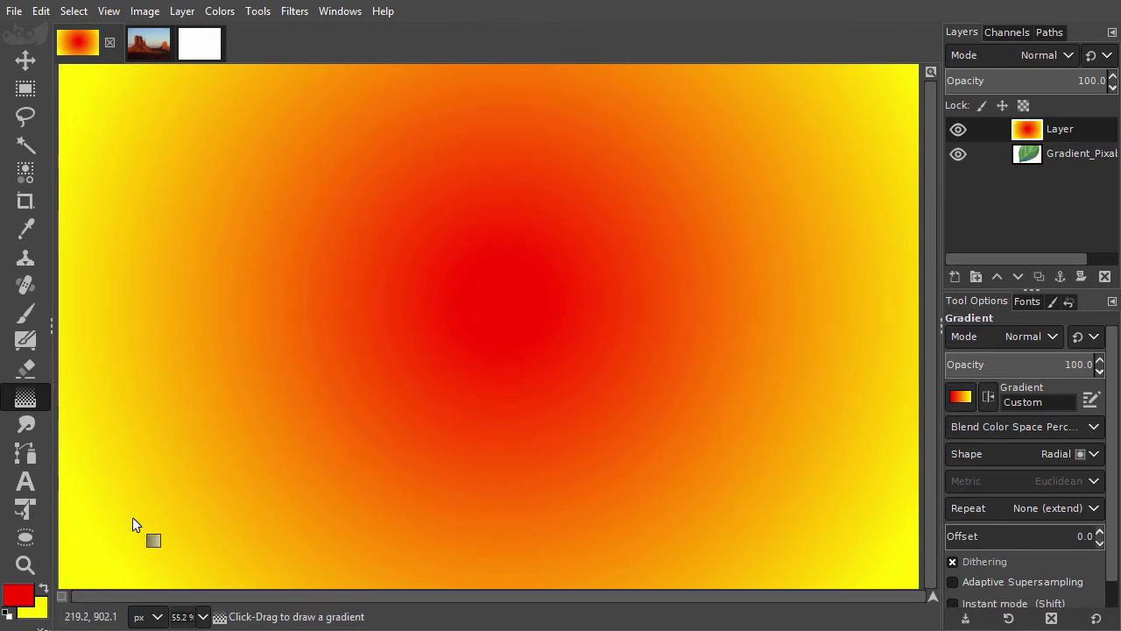
- Set the foreground colour to yellow ffff00 and show the gradient presets list
click(23, 597)
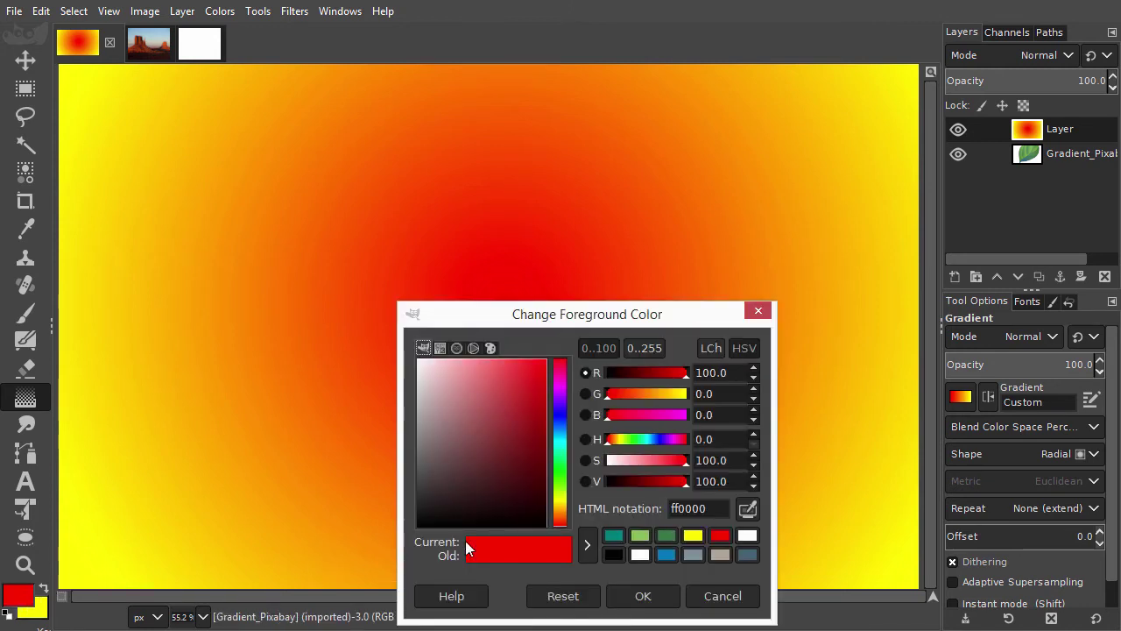
click(692, 537)
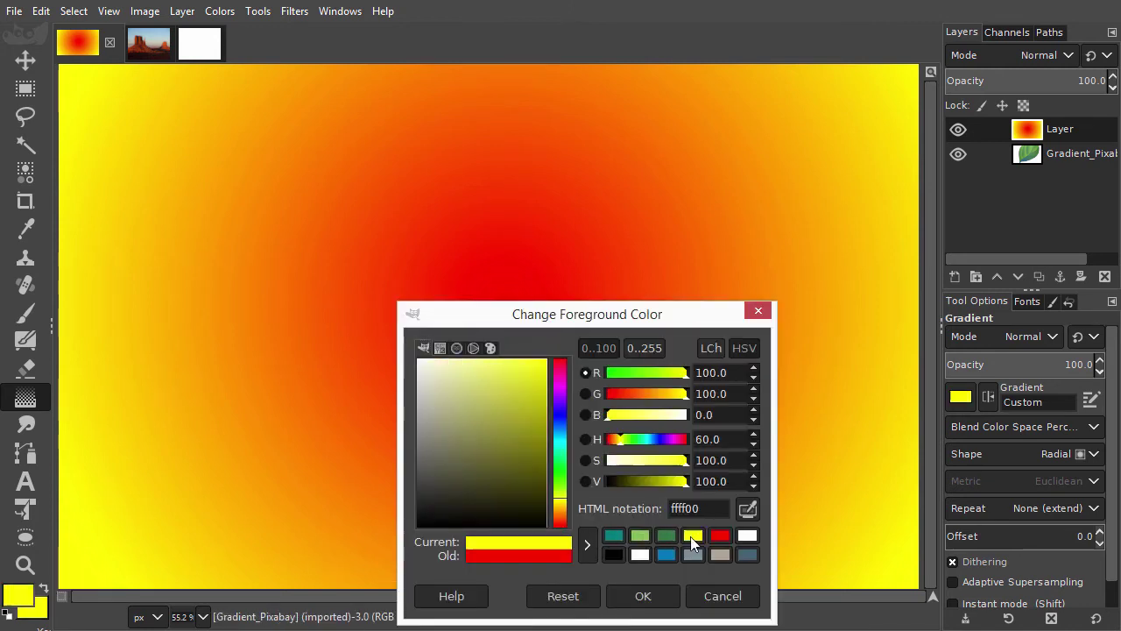
click(643, 603)
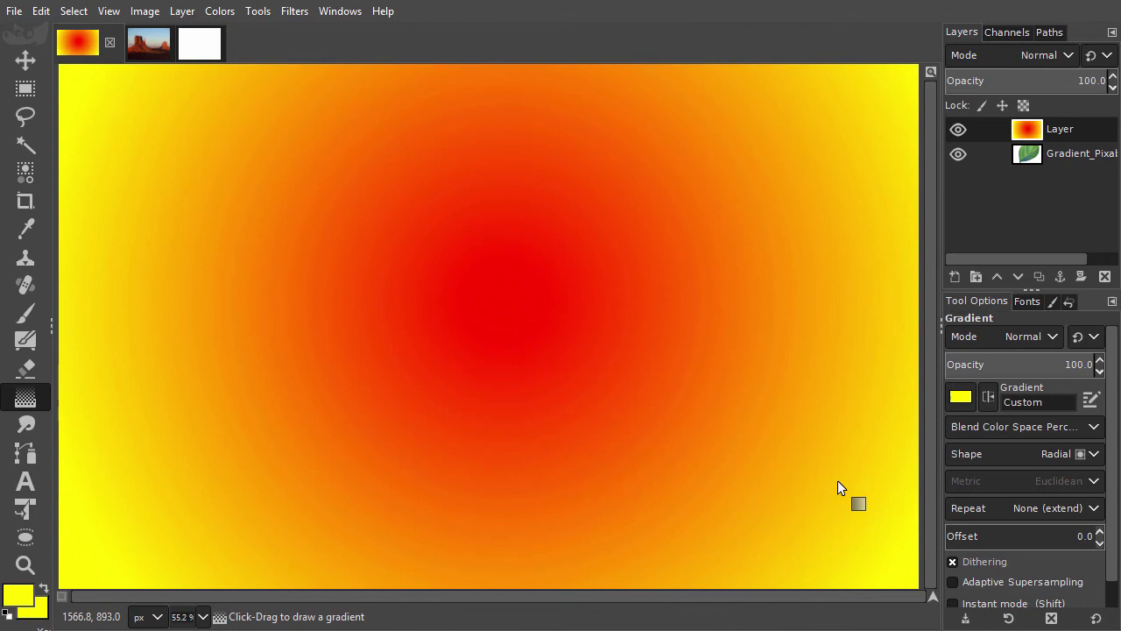
click(962, 401)
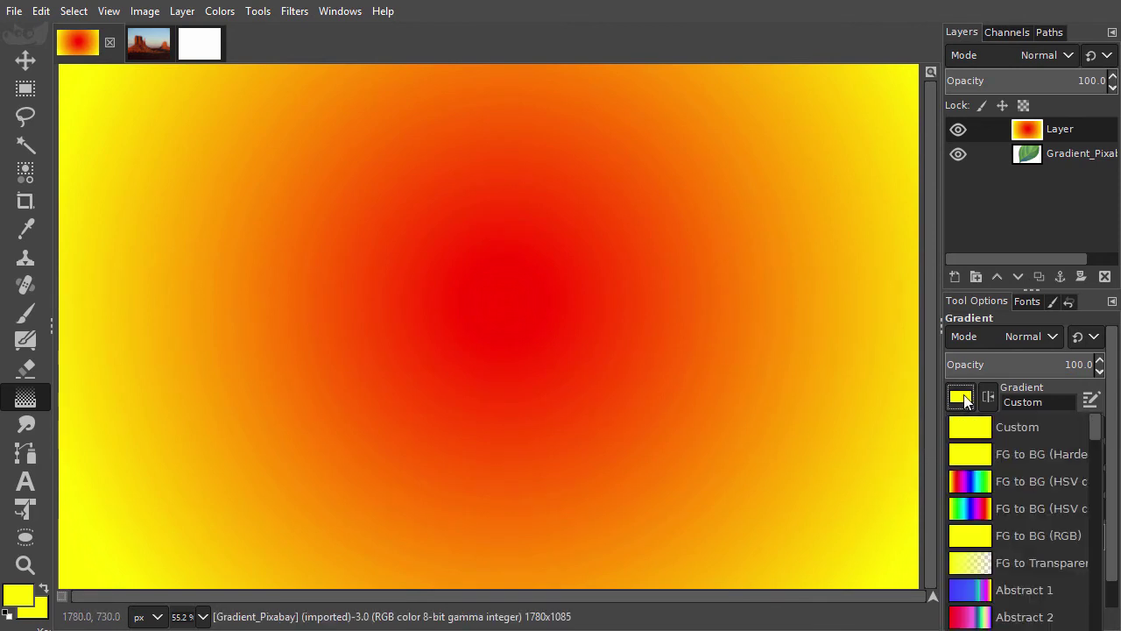
- Choose FG to Transparent and paint four small yellow radial glows across the canvas
click(970, 564)
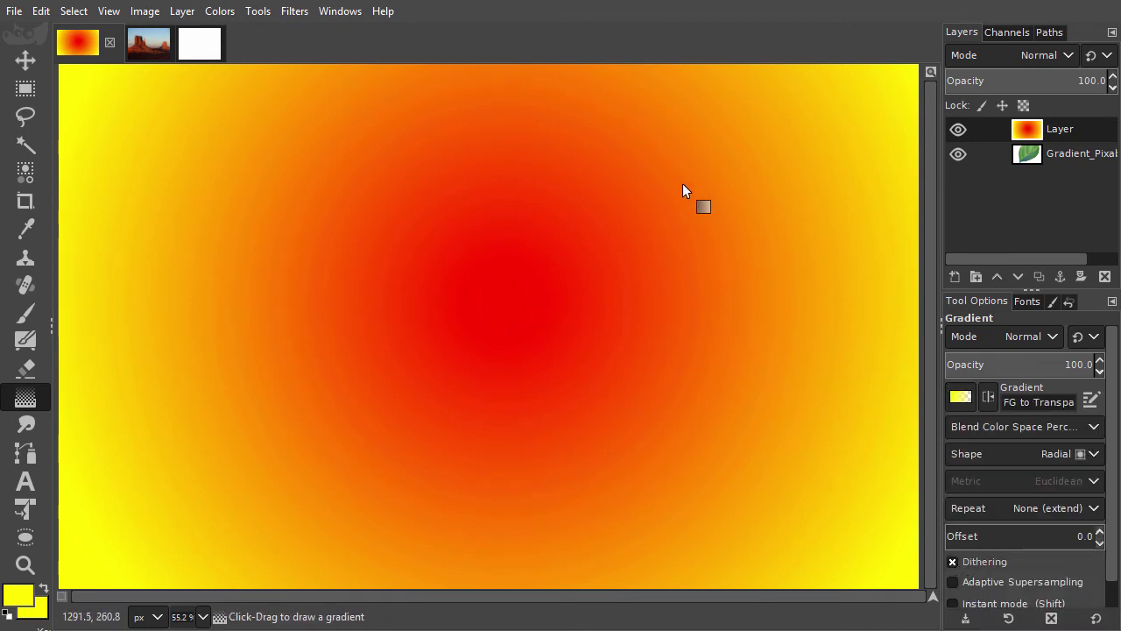
drag(675, 171, 653, 230)
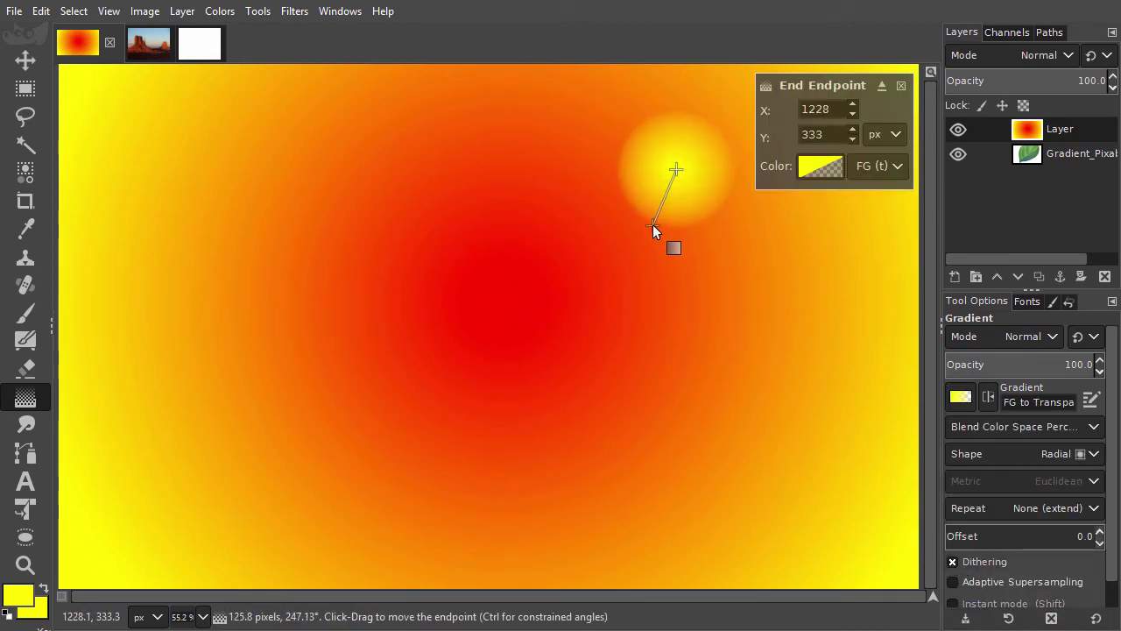
drag(628, 330, 654, 298)
key(Return)
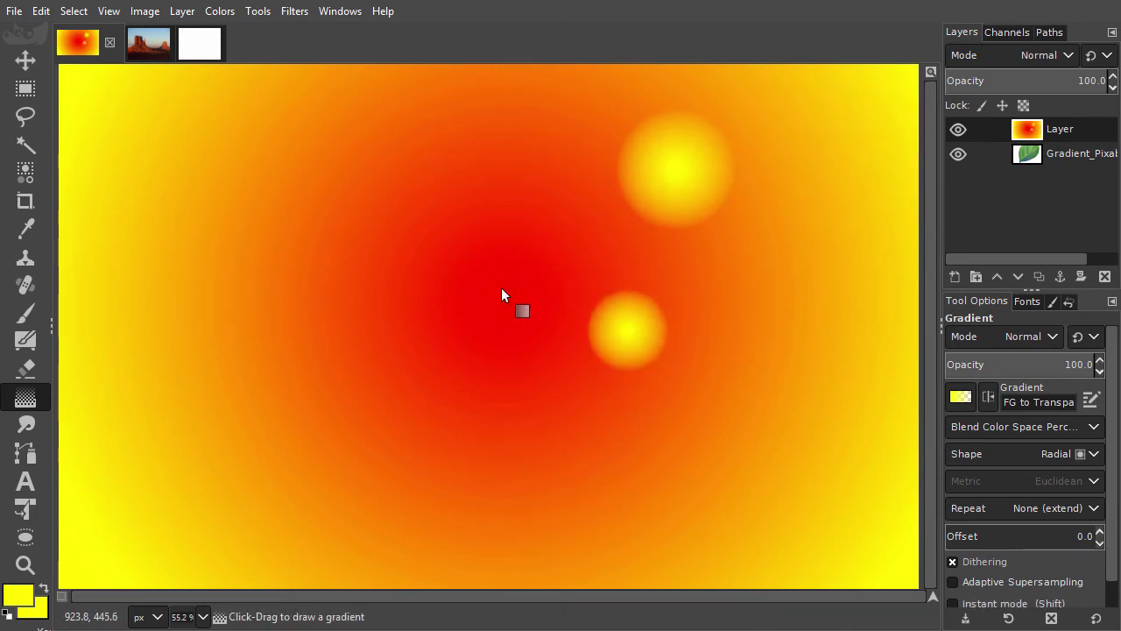
drag(496, 369, 514, 360)
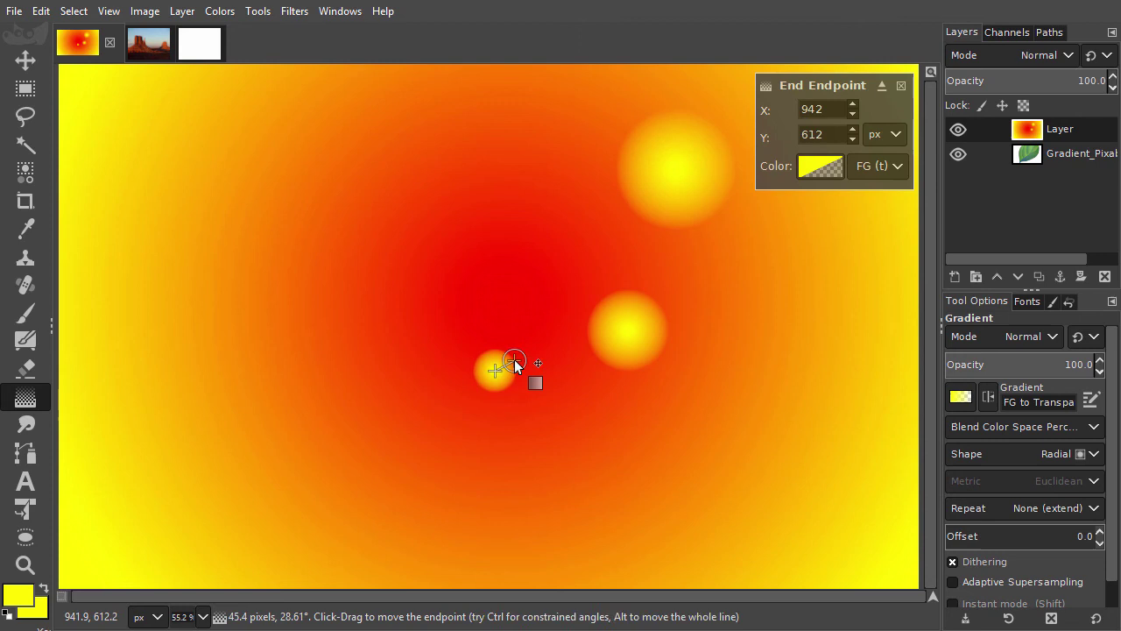
key(Return)
drag(450, 228, 462, 230)
key(Return)
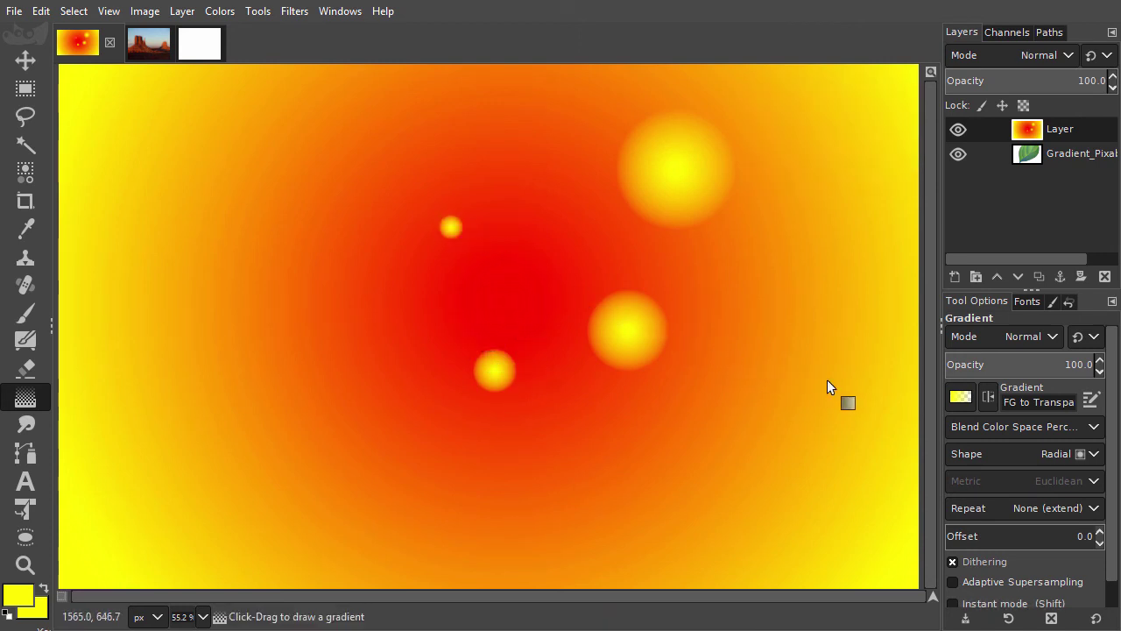
- Switch to a Linear shape and fade yellow upward from the bottom edge
click(1055, 452)
click(1053, 408)
drag(361, 566, 395, 392)
- Commit the yellow fade, then set the Gradient tool to Radial with the Flare Glow Radial preset
key(Return)
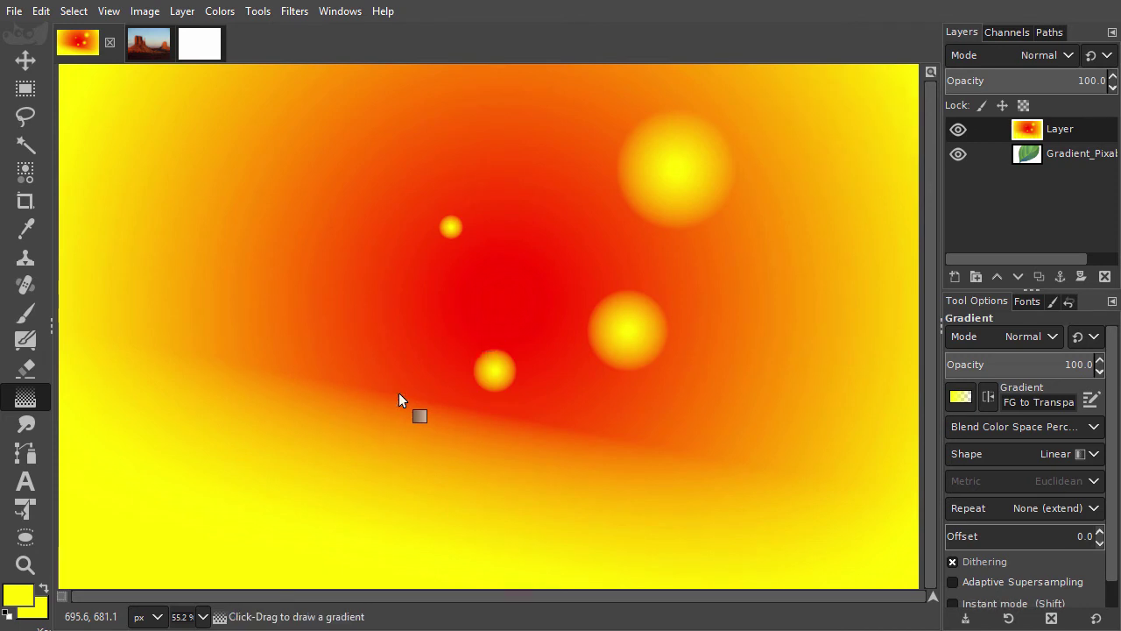
click(1064, 456)
click(1052, 500)
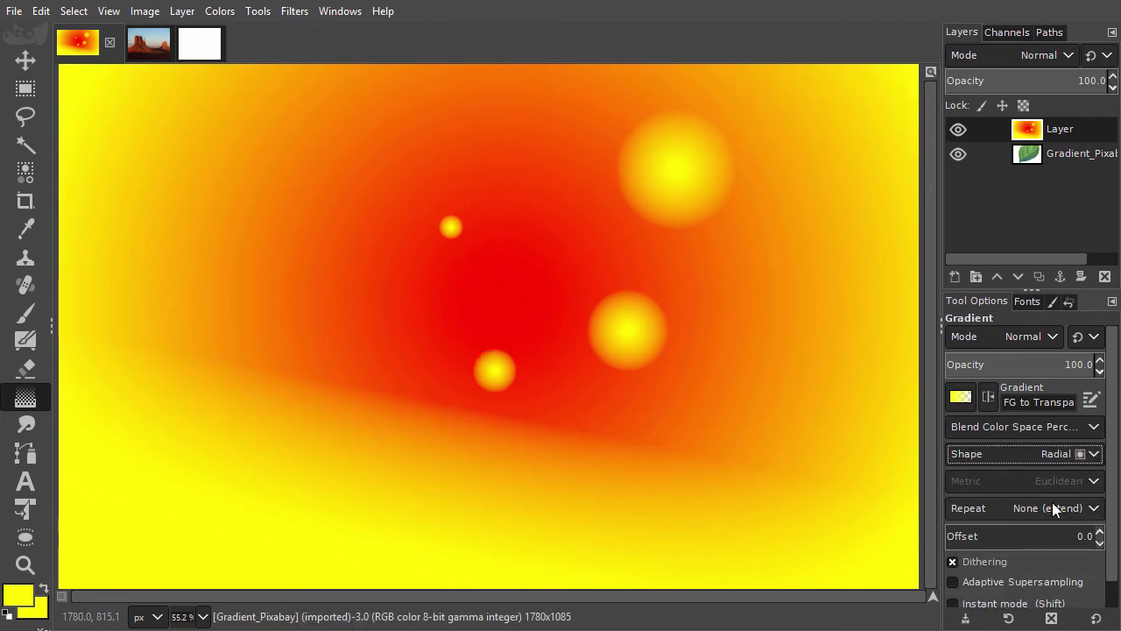
click(961, 397)
scroll(1020, 481, down, 10)
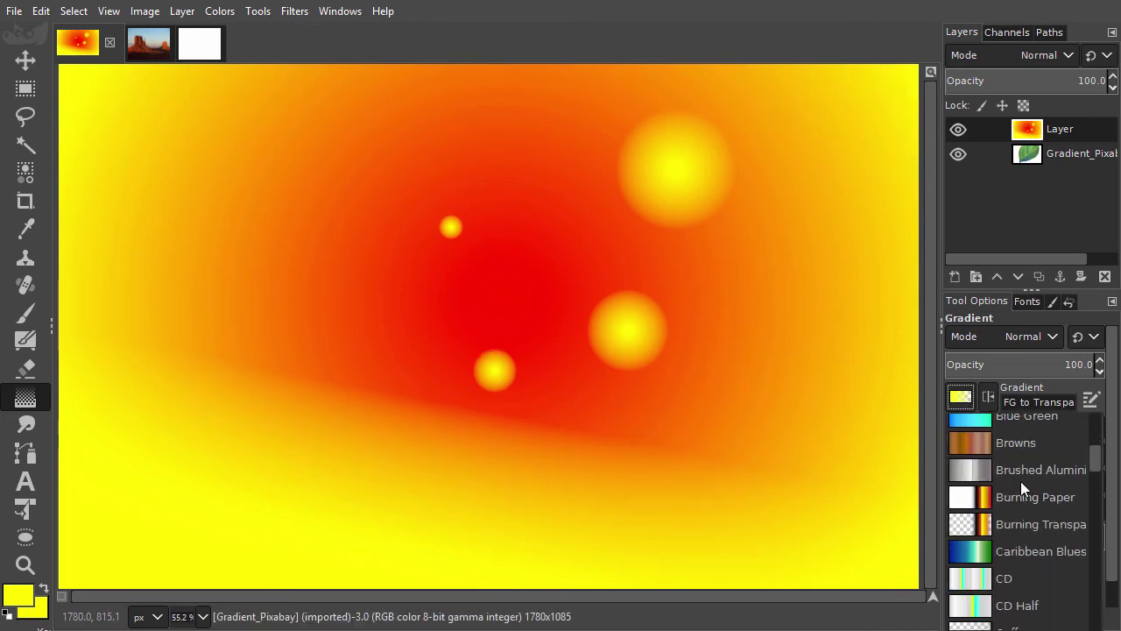
scroll(1020, 482, down, 5)
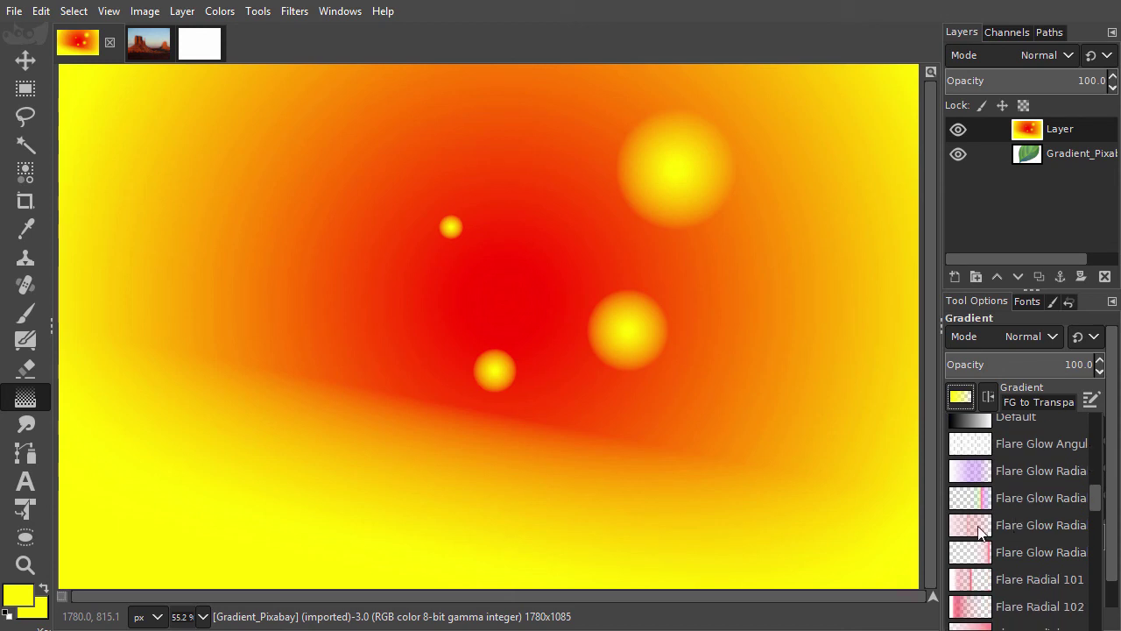
click(974, 524)
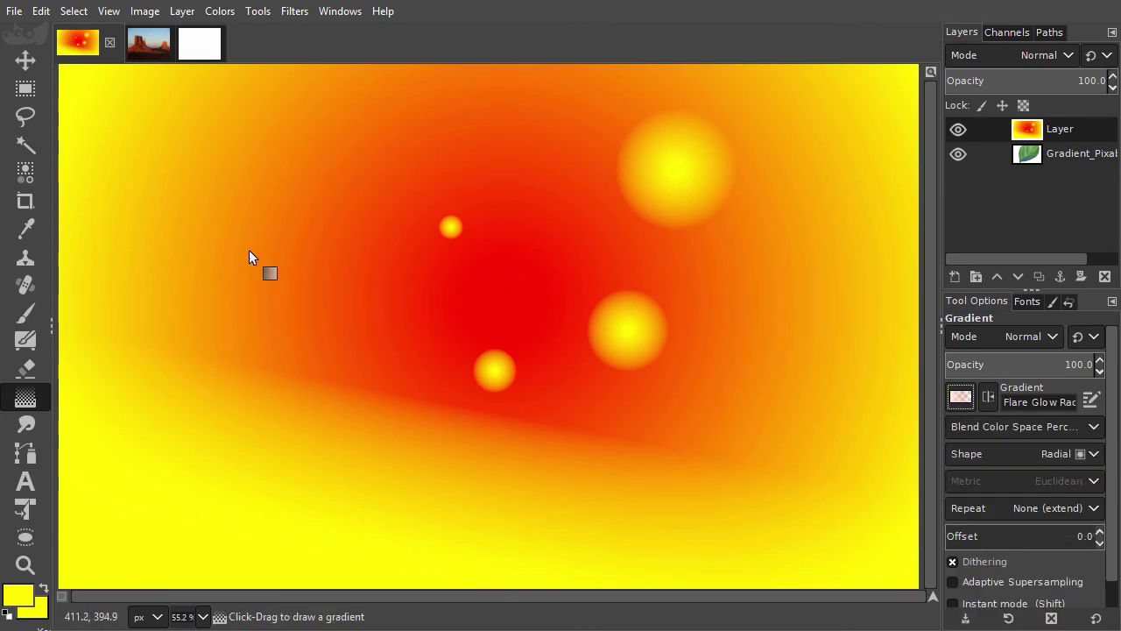
- Drag a Flare Glow Radial flare from the upper-left corner, nudge its centre inward, and commit it
drag(103, 100, 647, 594)
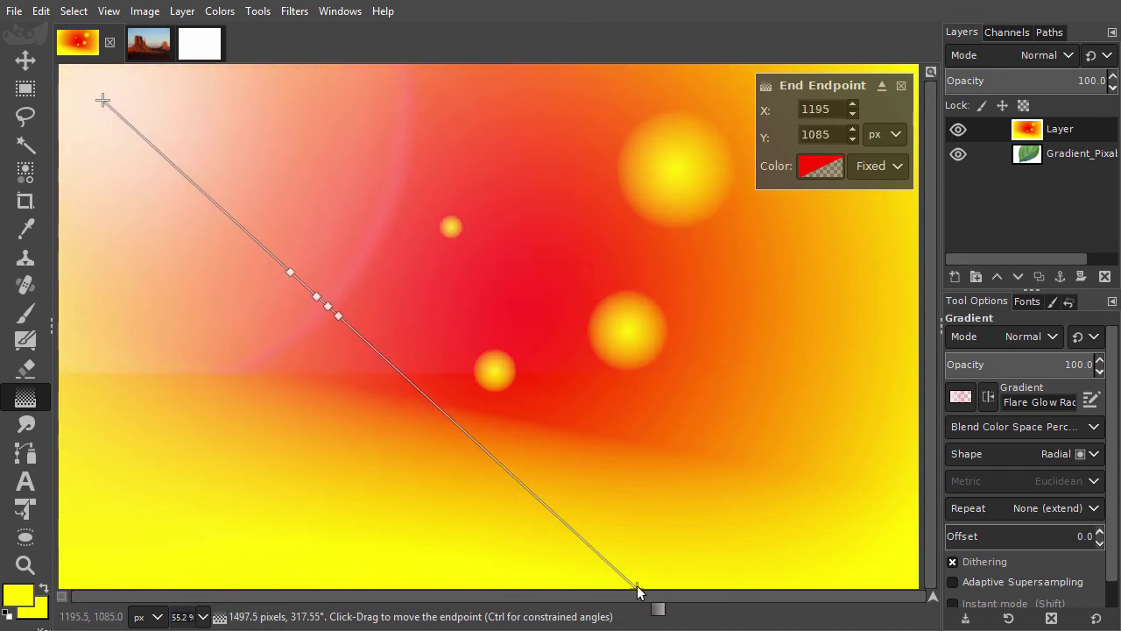
drag(102, 100, 191, 178)
key(Return)
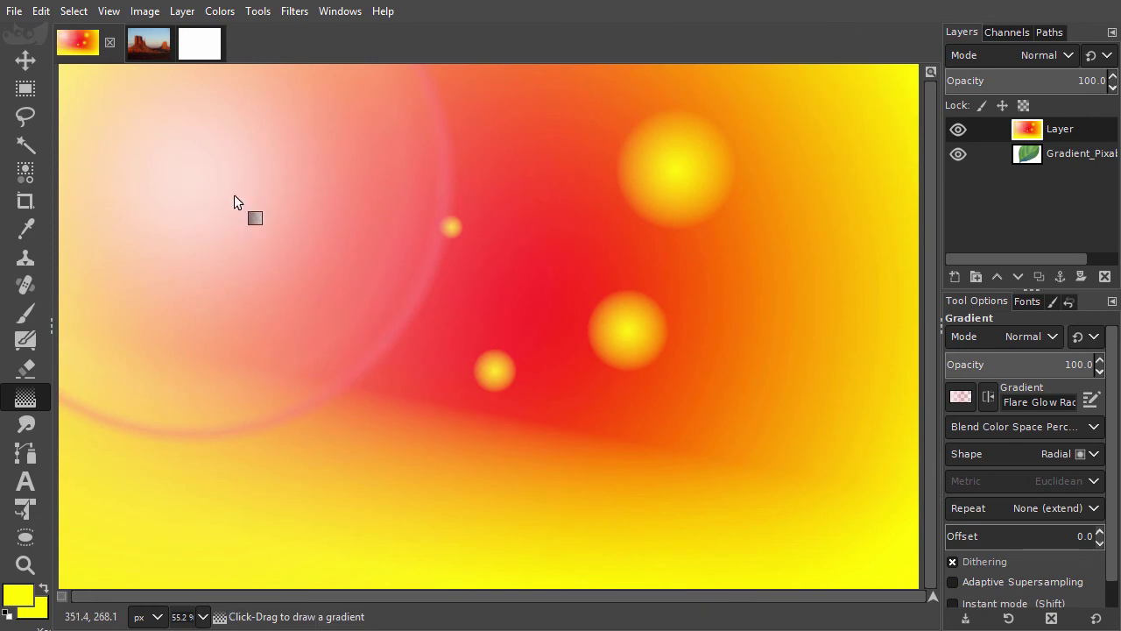
- Set the Gradient tool shape to Linear and select the Tube Red gradient
click(1064, 453)
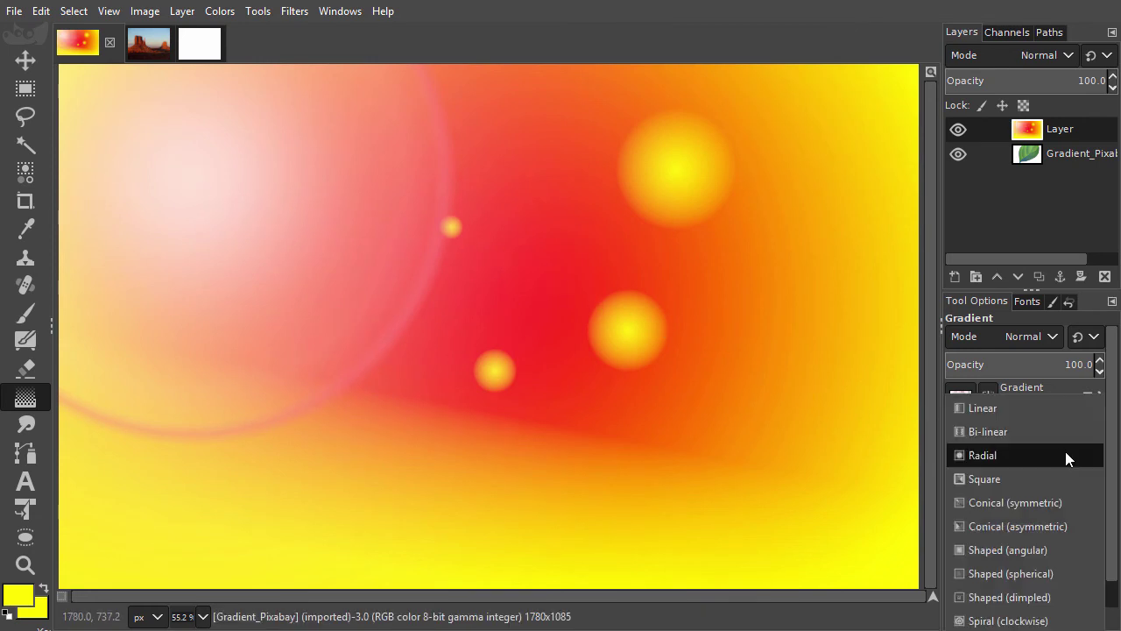
click(1066, 415)
click(973, 398)
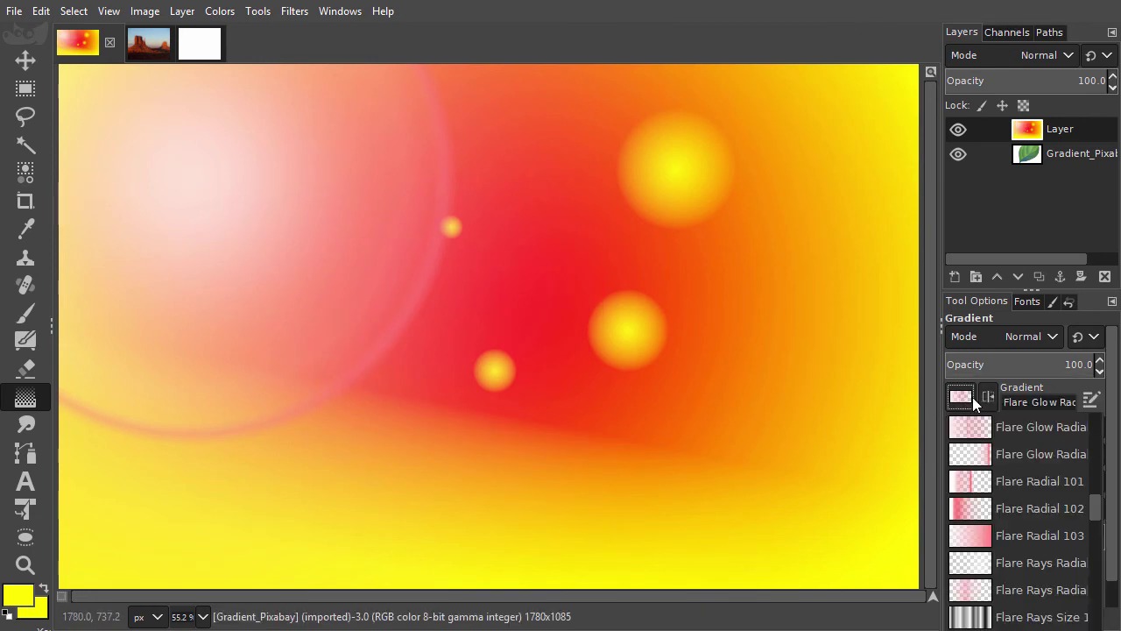
scroll(1095, 511, down, 15)
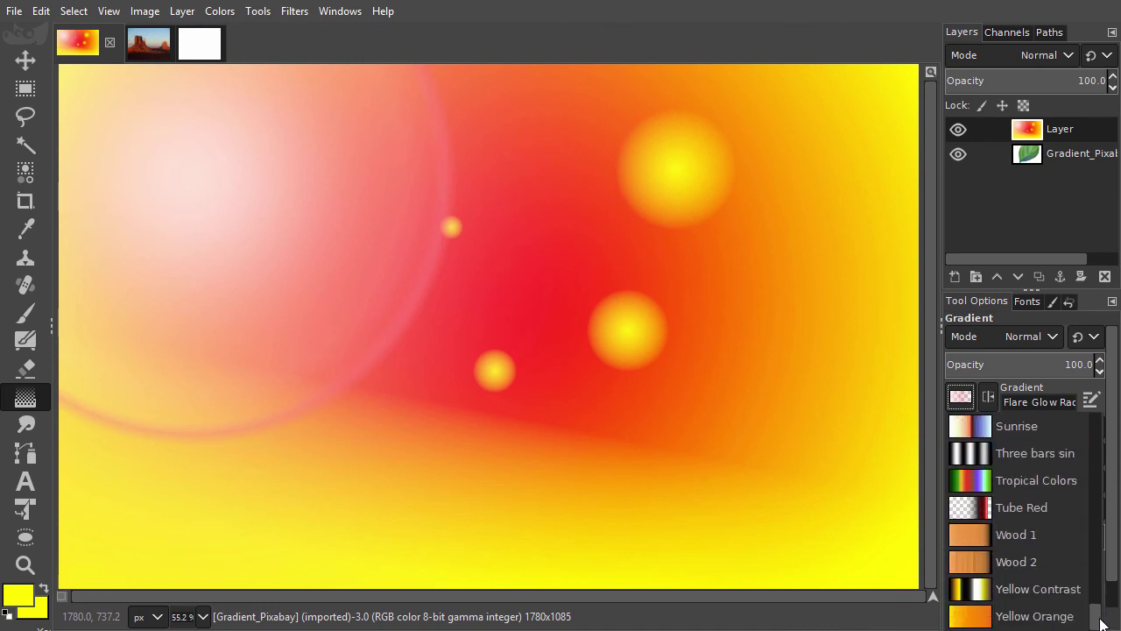
click(1025, 507)
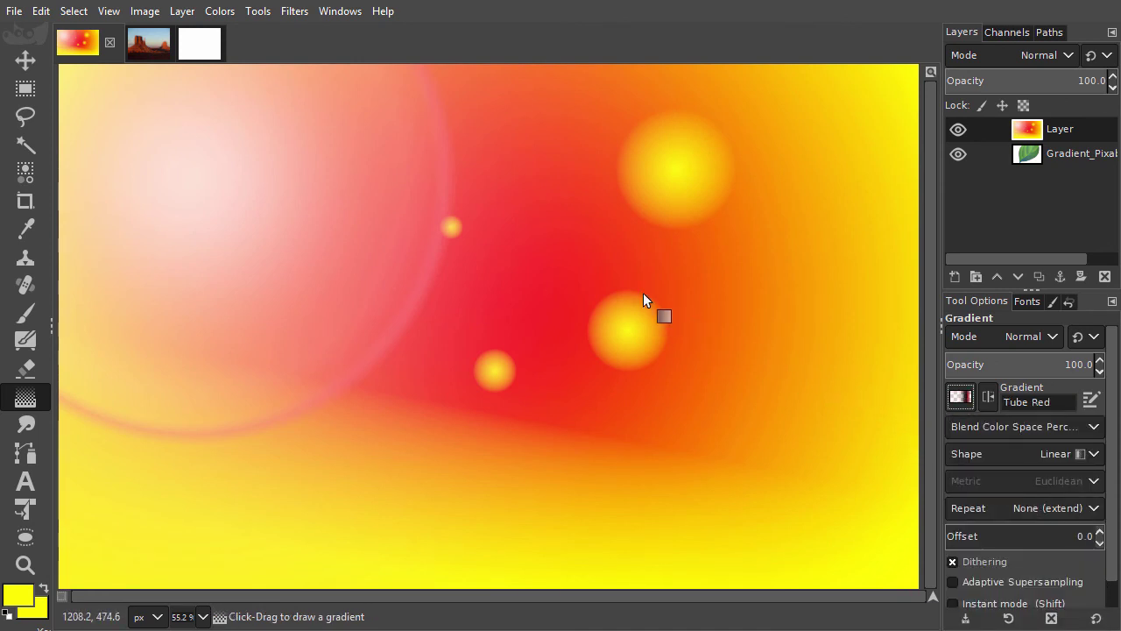
- Draw two short Tube Red stripes crossing in an X at the centre, committing each
drag(643, 293, 581, 316)
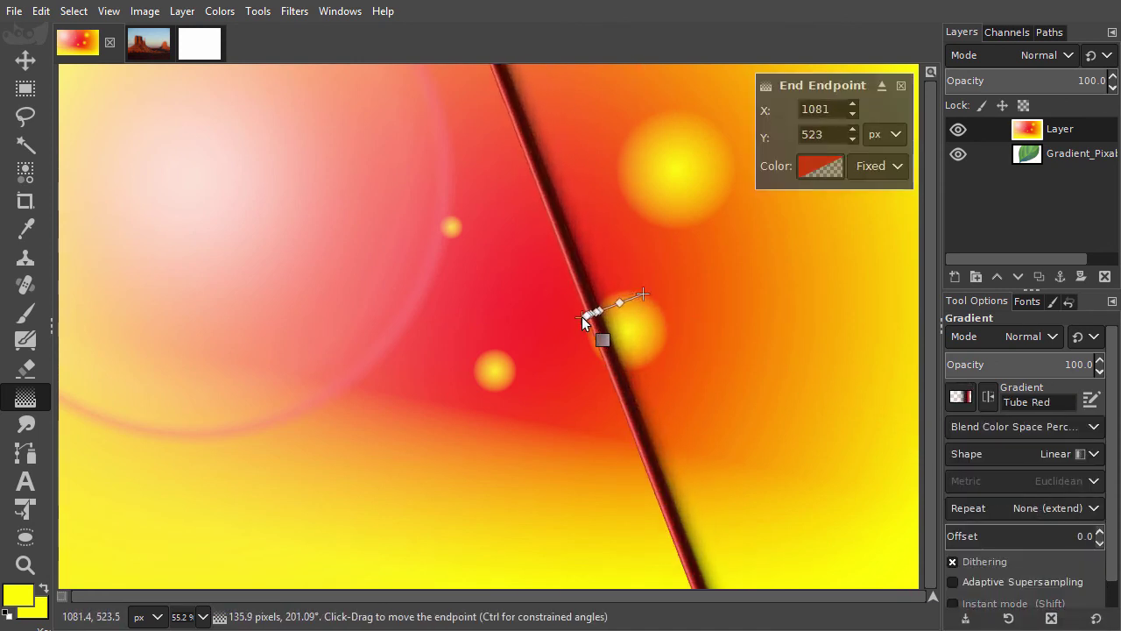
key(Return)
drag(679, 321, 581, 296)
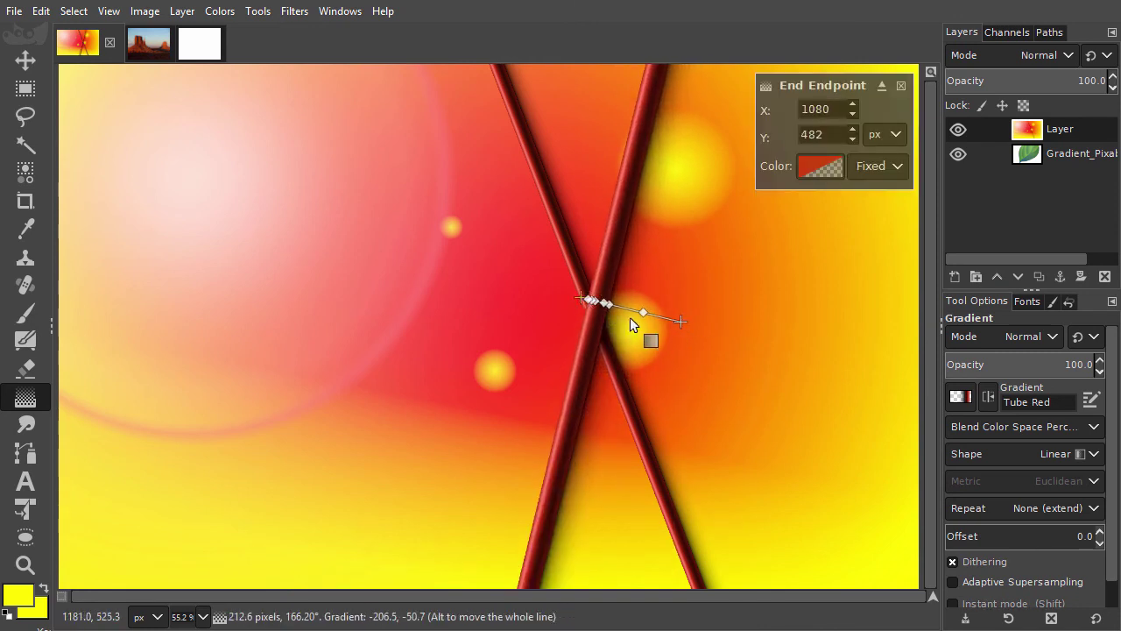
drag(680, 321, 681, 325)
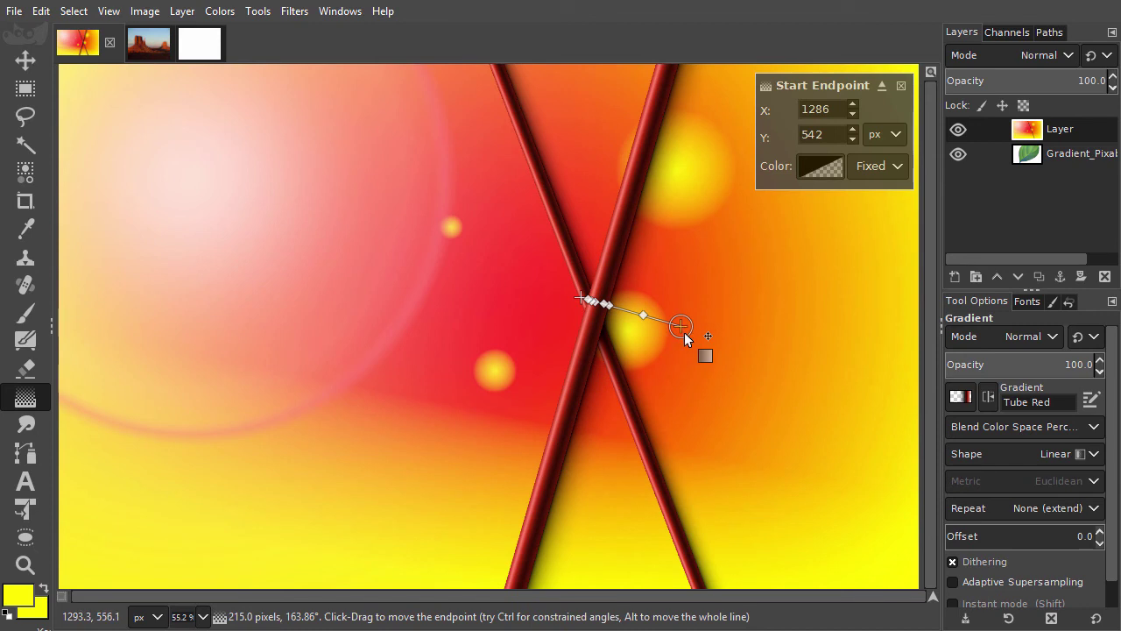
key(Return)
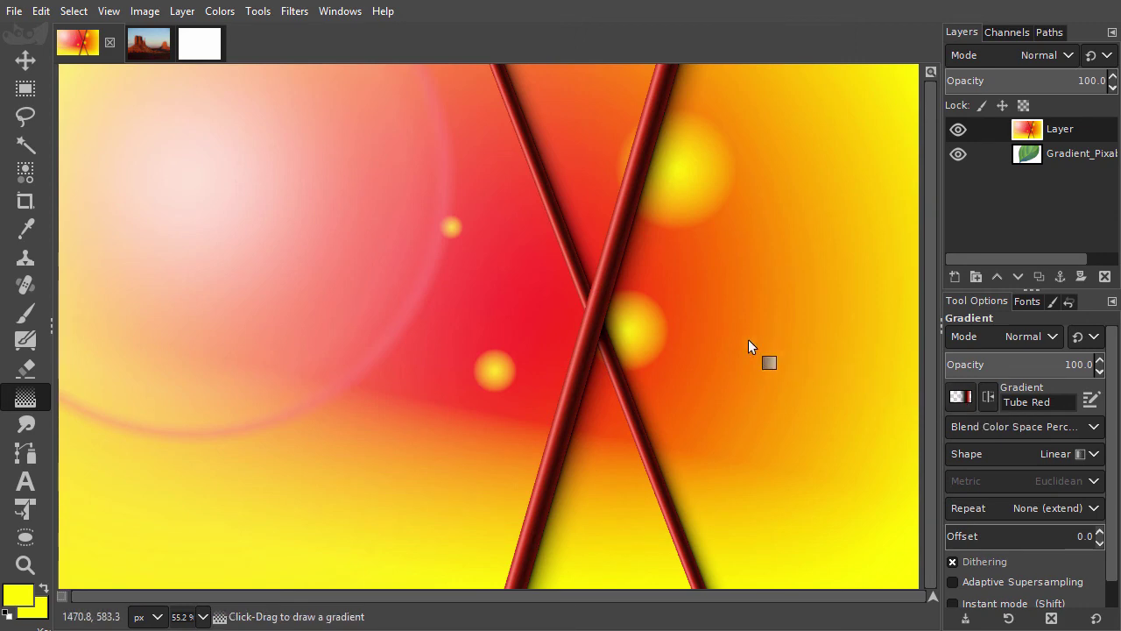
- Switch to the Valley_gradient image, make the wave layer visible, and reset colours to black and white
click(155, 41)
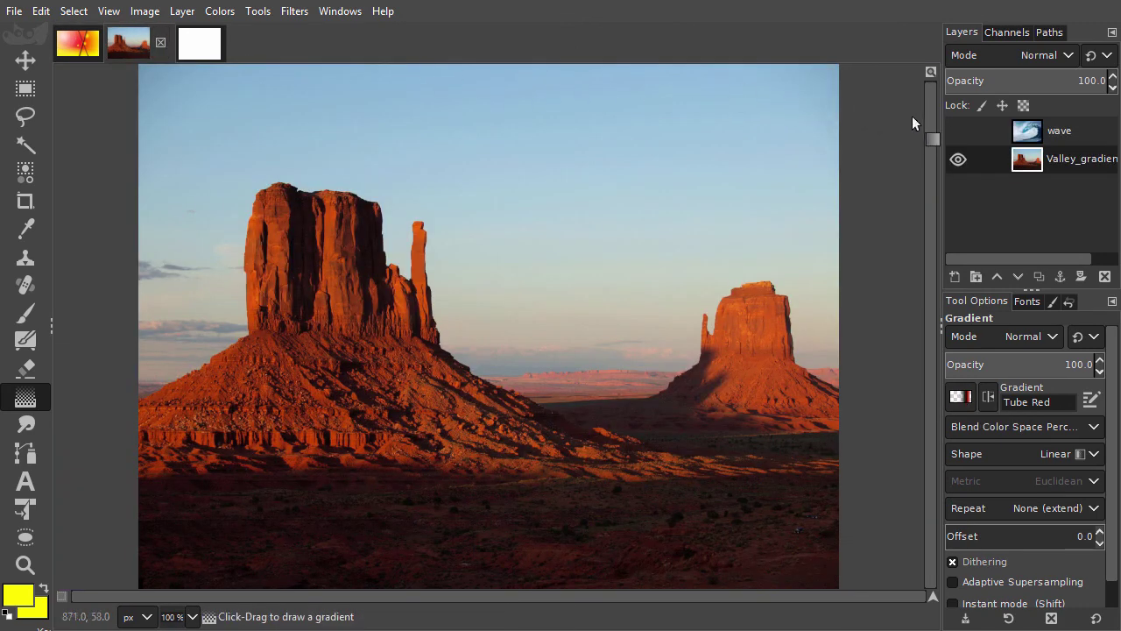
click(960, 133)
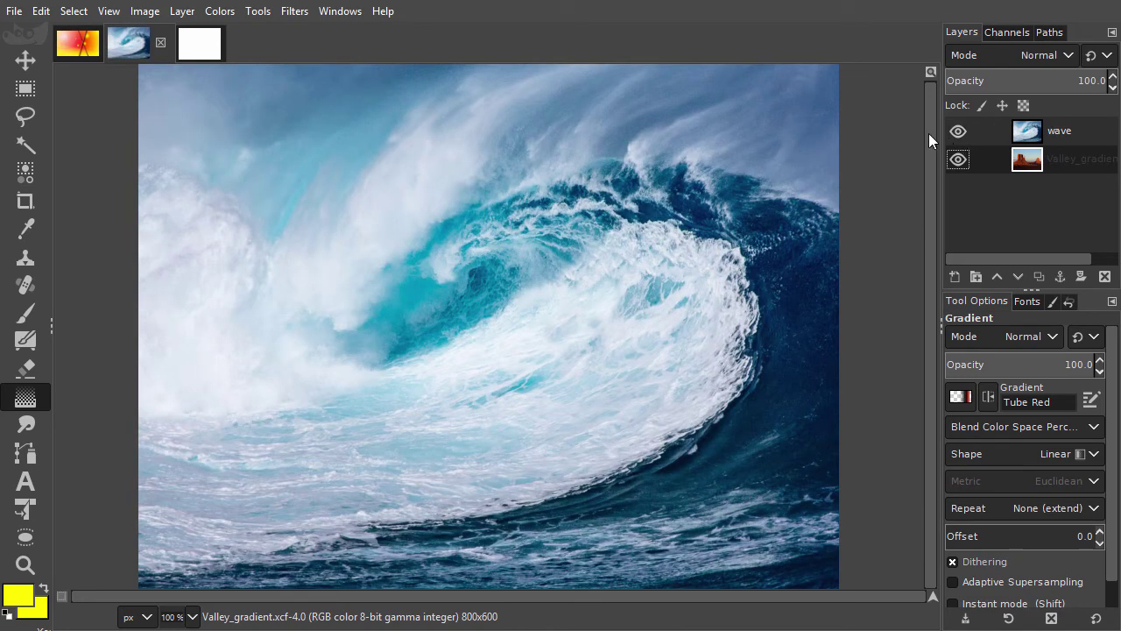
key(d)
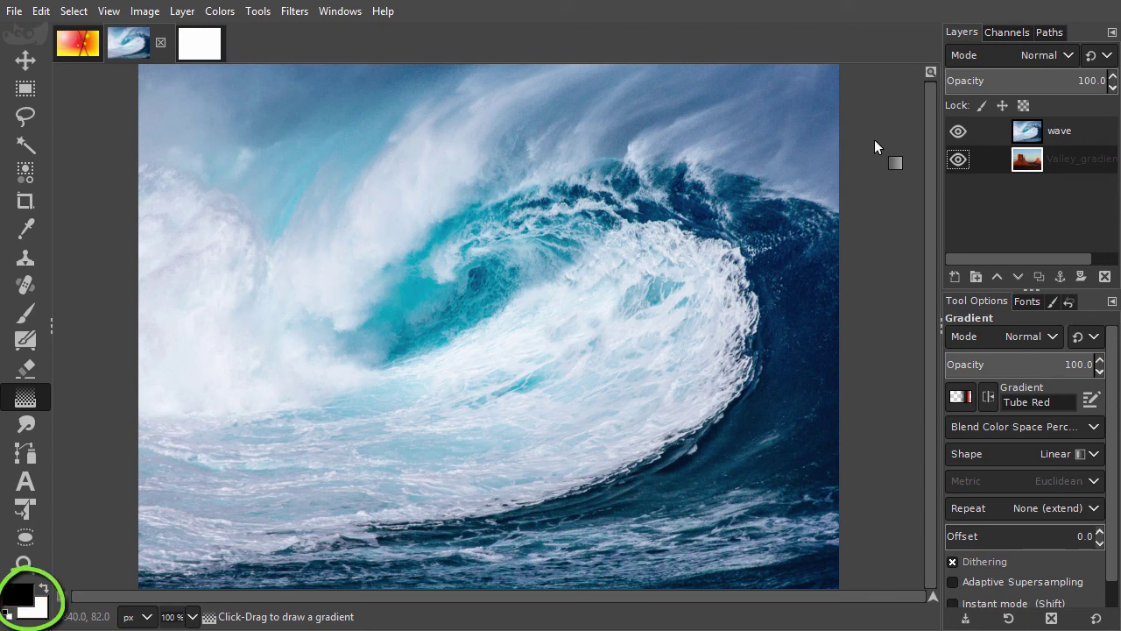
- Choose the FG to BG (RGB) gradient from the gradient list
click(960, 396)
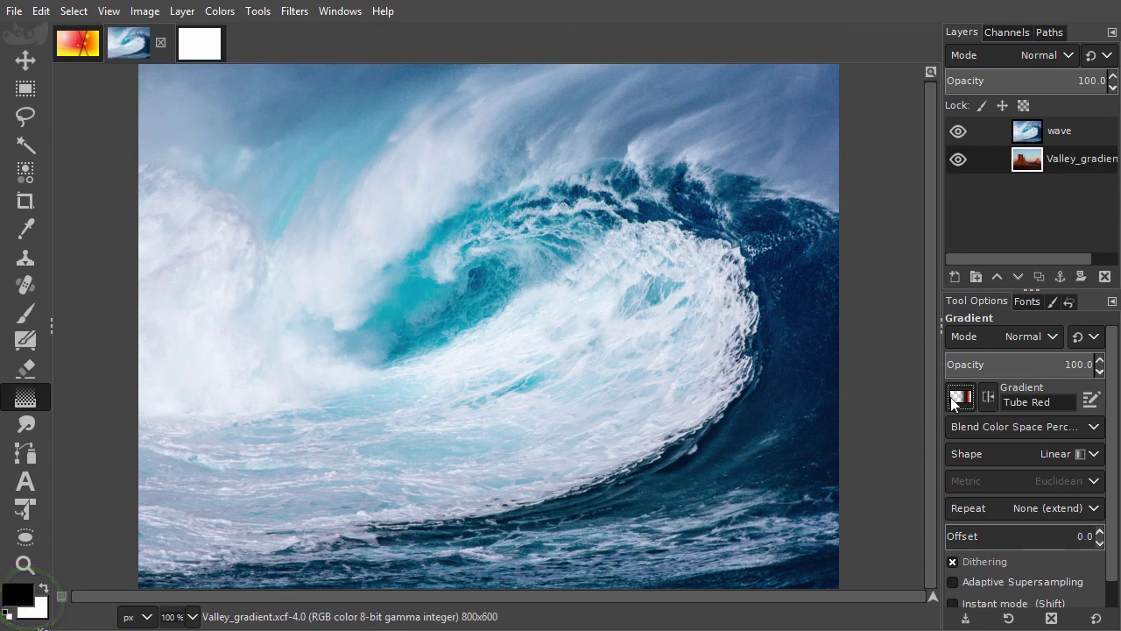
drag(1093, 617, 1095, 427)
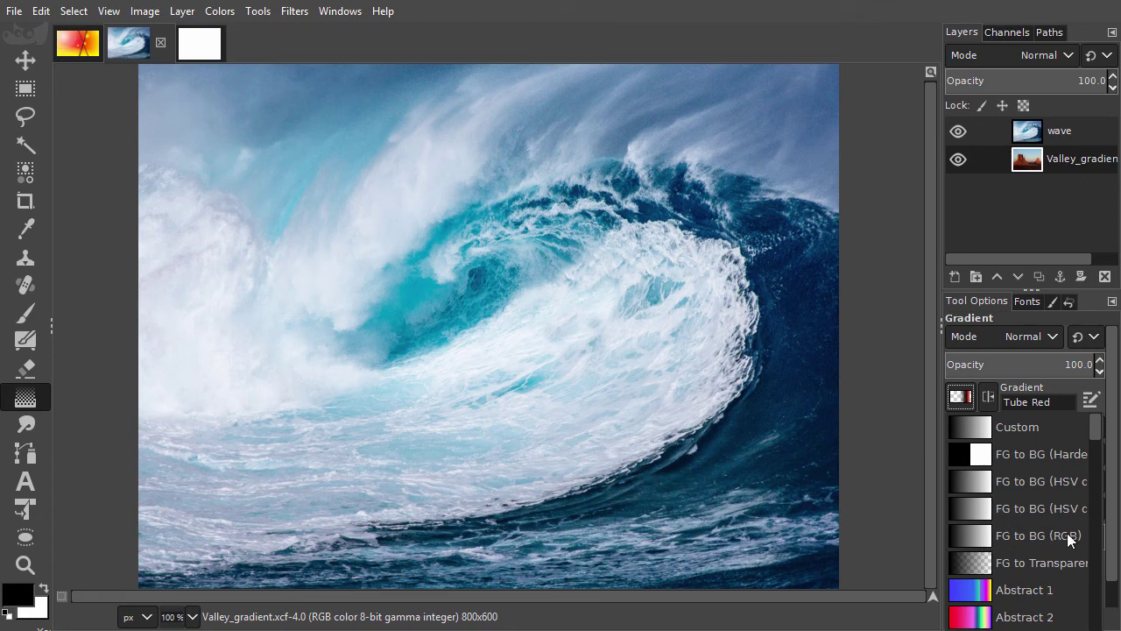
click(980, 534)
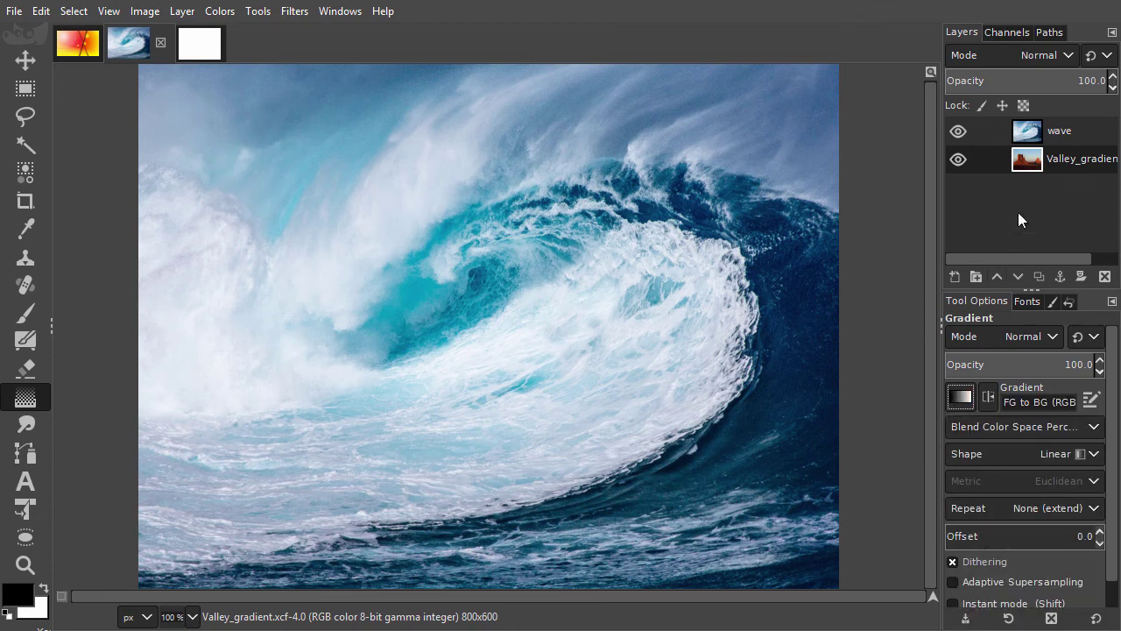
- Add a Black (full transparency) mask to the wave layer and drag a diagonal linear gradient on it
right_click(1028, 140)
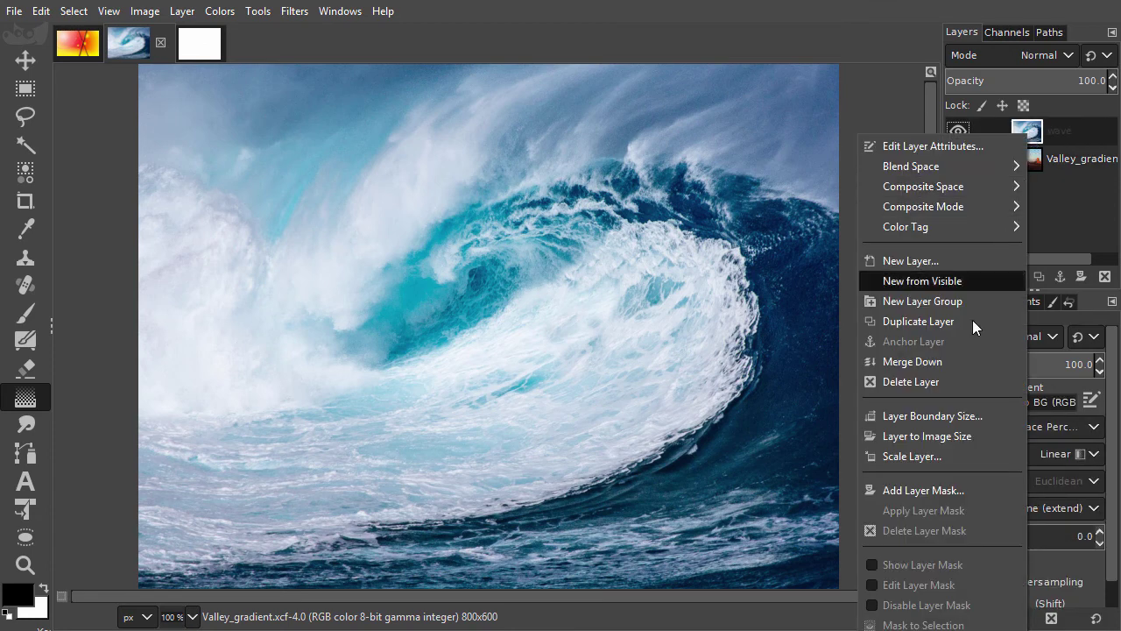
click(925, 490)
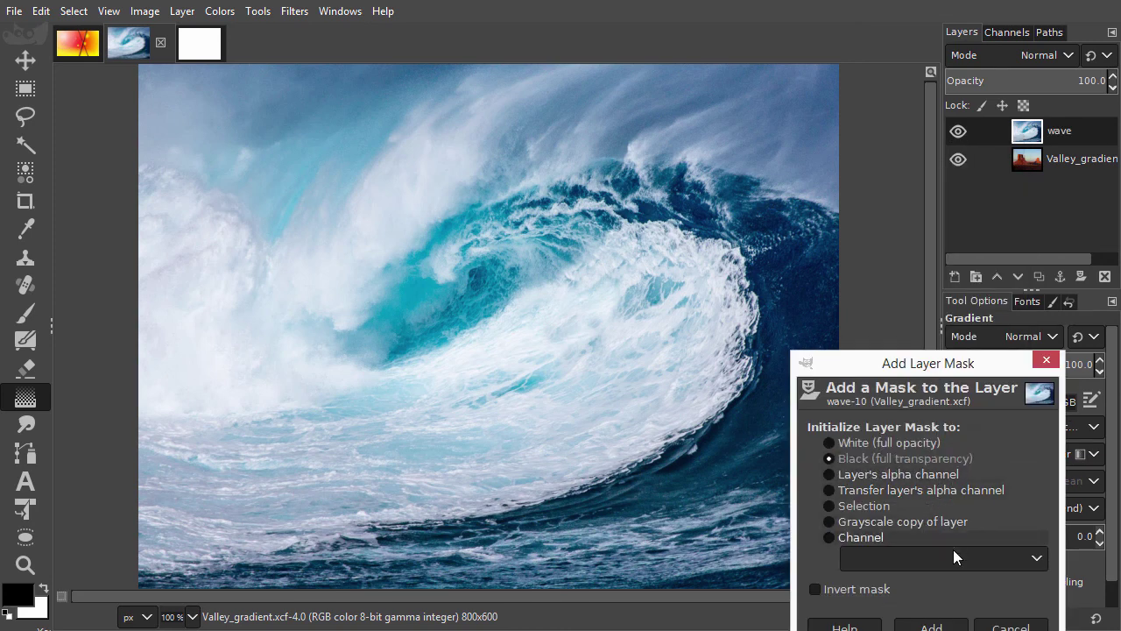
click(940, 625)
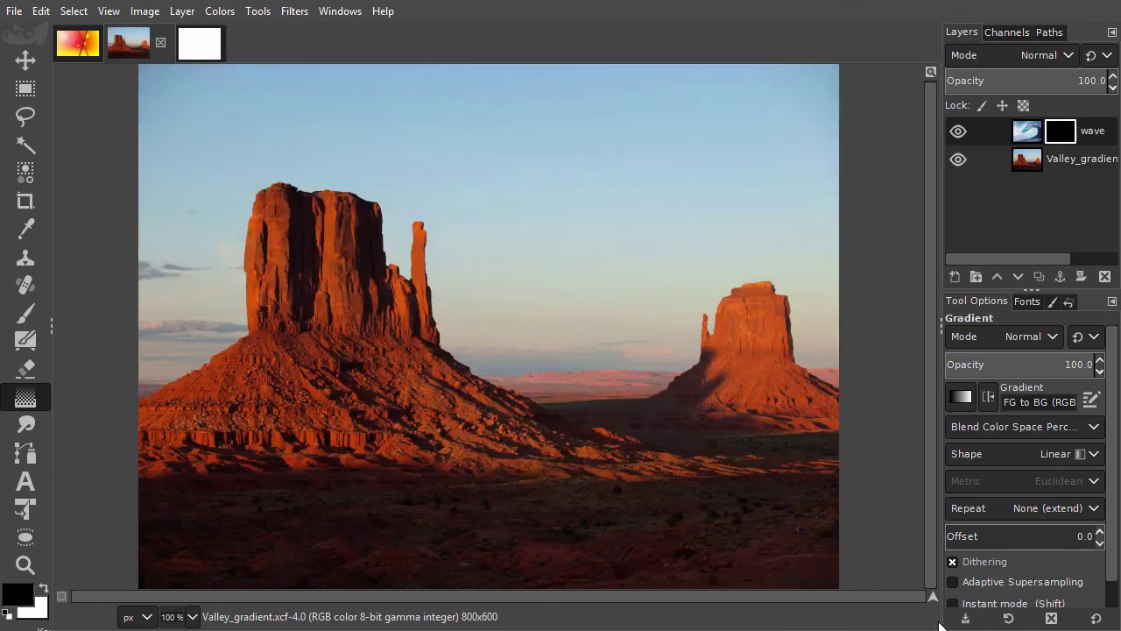
drag(239, 369, 265, 393)
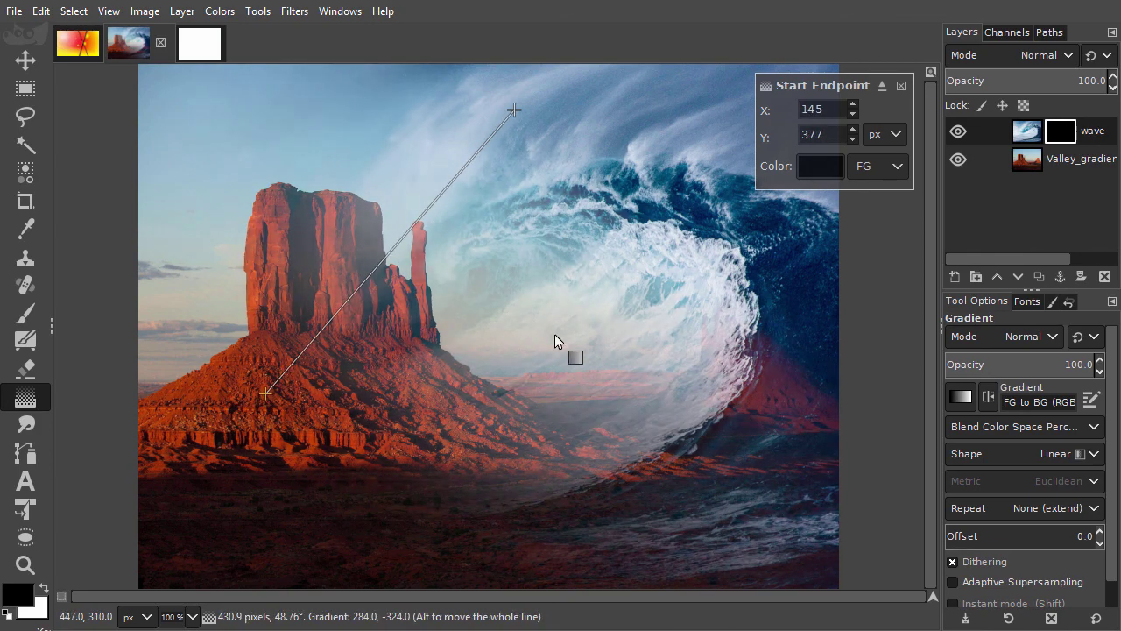
- Make the mask gradient radial, pull its outer endpoint inward, and shift the midpoint to 66.66
click(1065, 453)
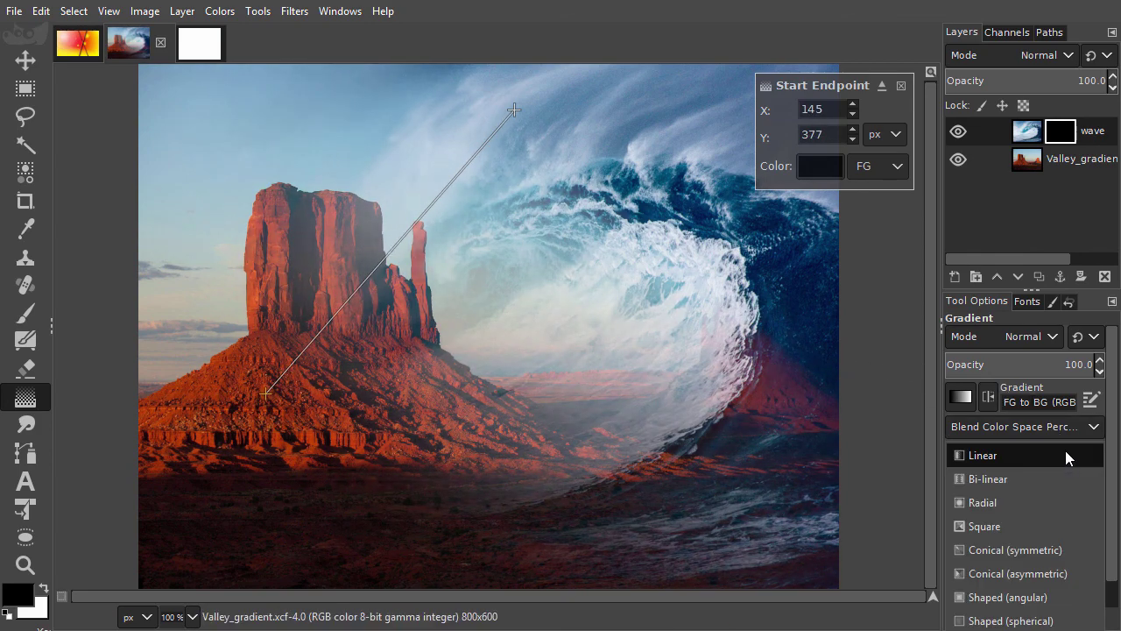
click(1062, 499)
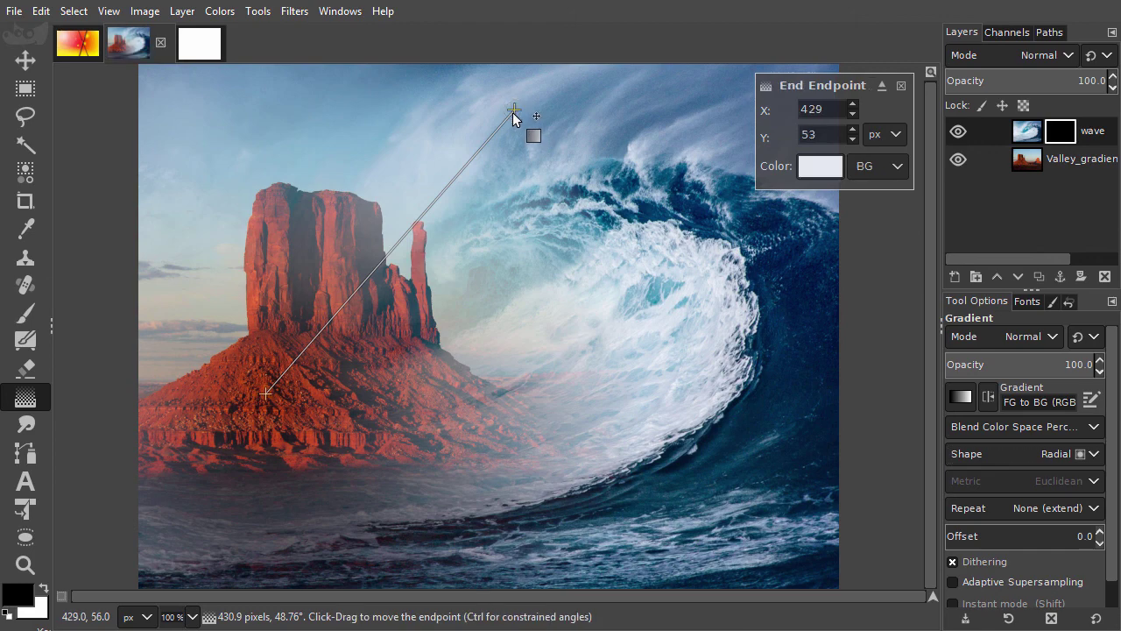
drag(514, 110, 411, 130)
drag(338, 261, 347, 208)
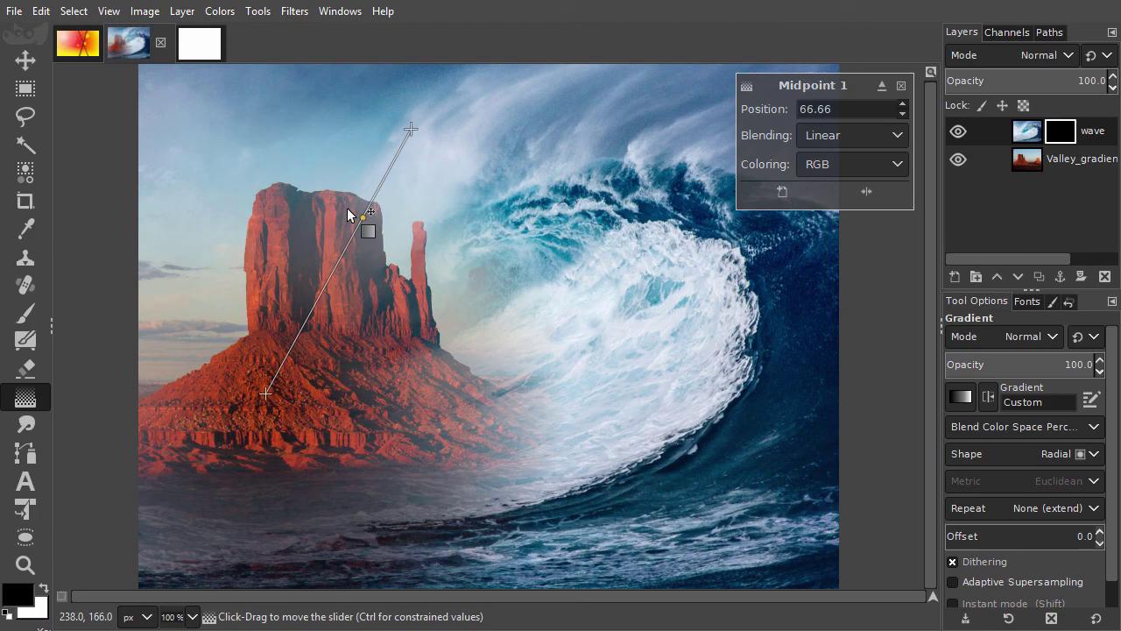